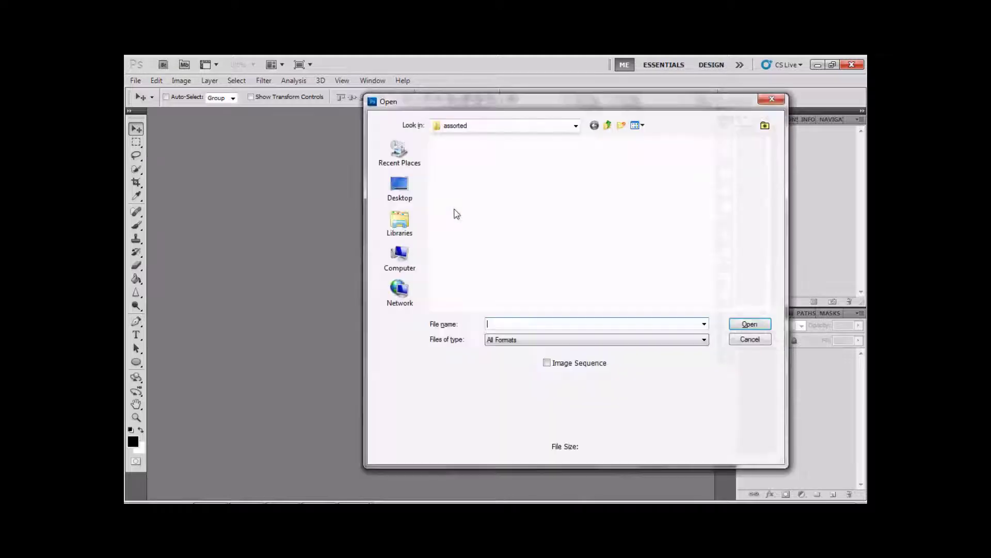
# Step: Open Florence+The+Machine-Drumming.png and convert its locked Background into Layer 0
pyautogui.doubleClick(558, 256)
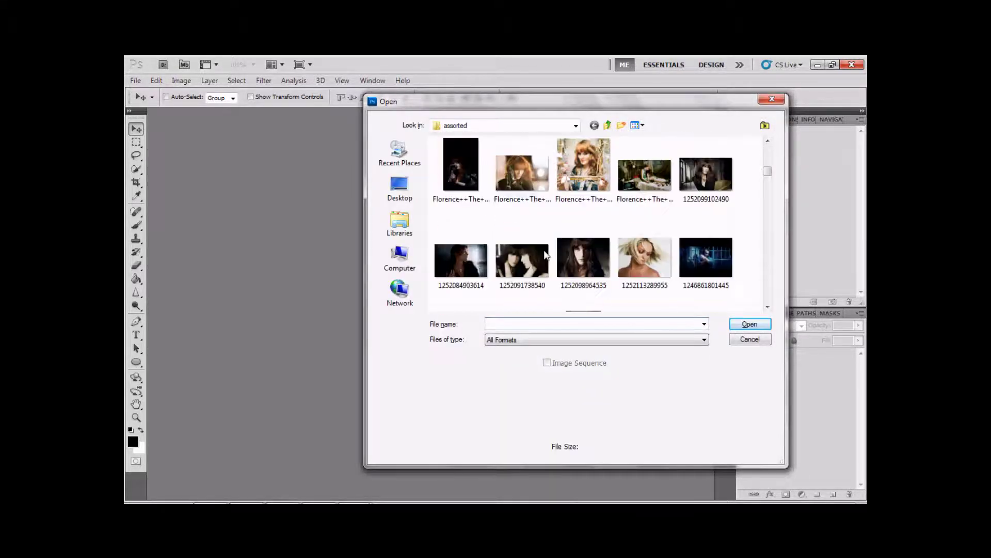
pyautogui.doubleClick(521, 172)
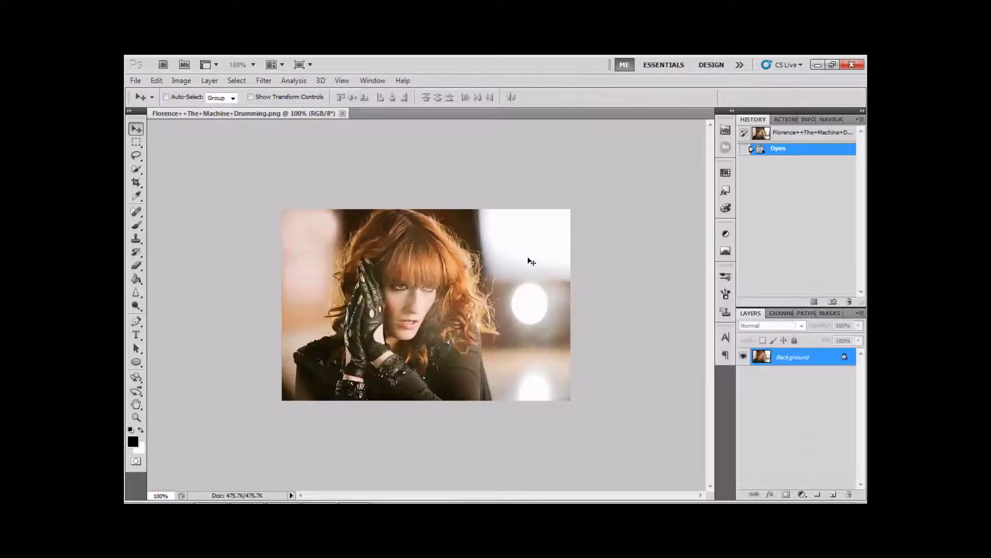
pyautogui.doubleClick(788, 365)
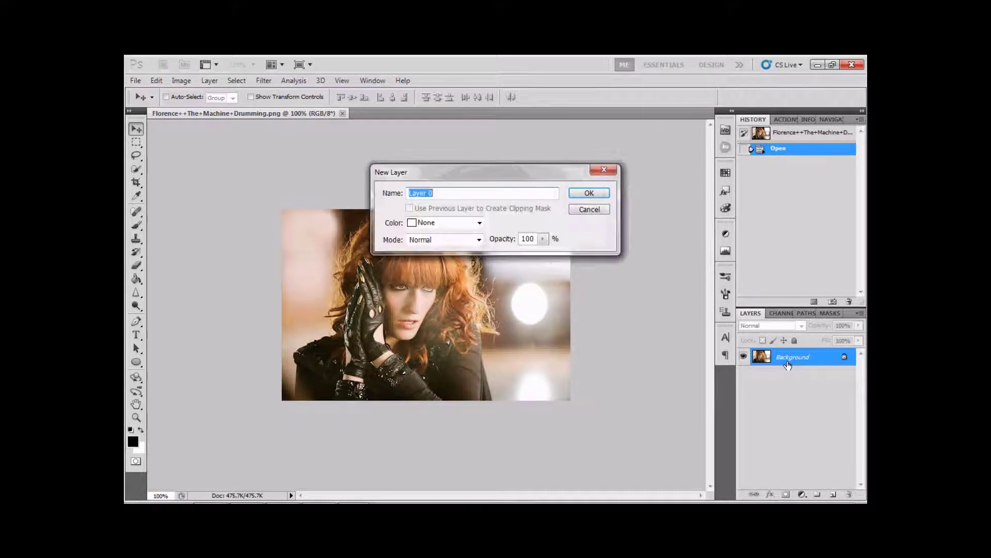
pyautogui.click(589, 193)
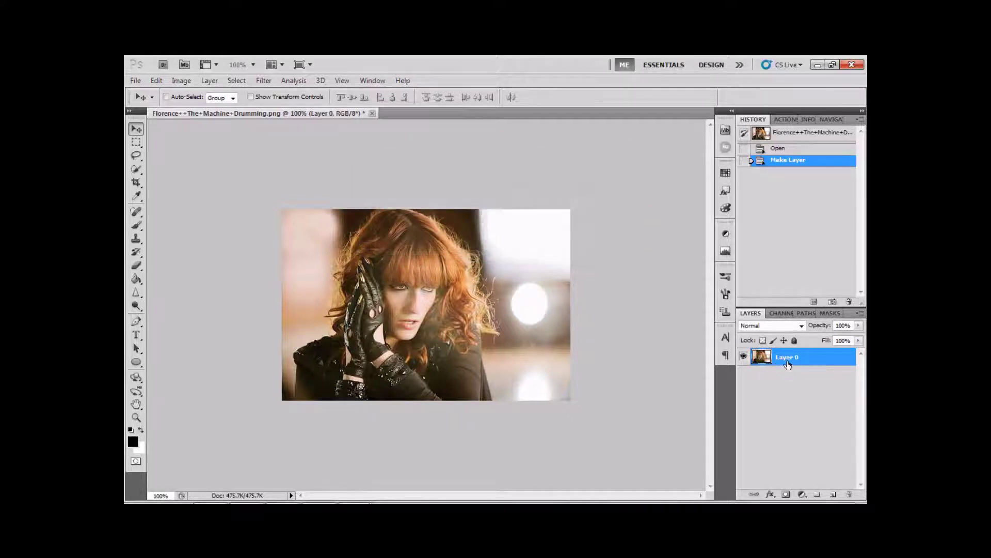
# Step: Convert Layer 0 to a smart object and browse the Layer > Smart Objects submenu
pyautogui.rightClick(818, 361)
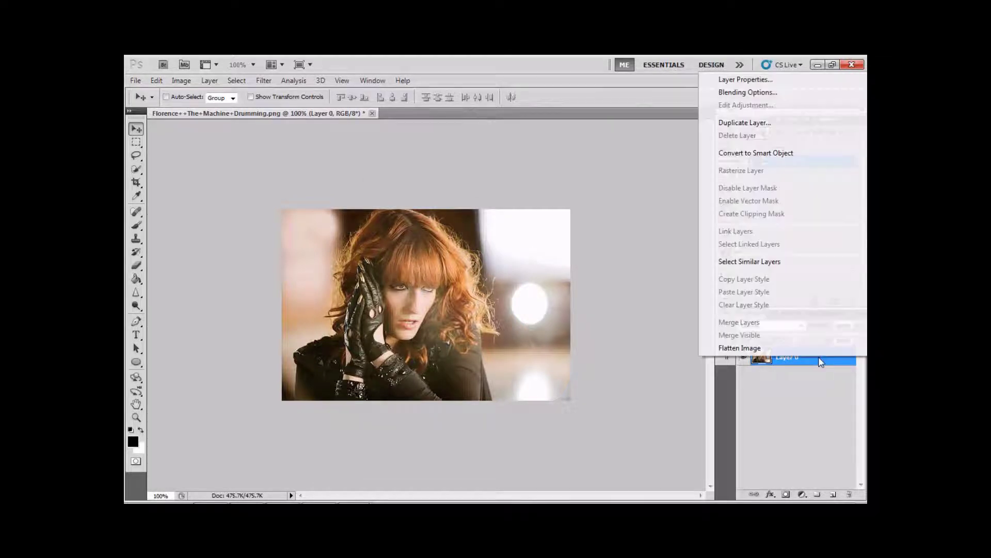
pyautogui.click(756, 154)
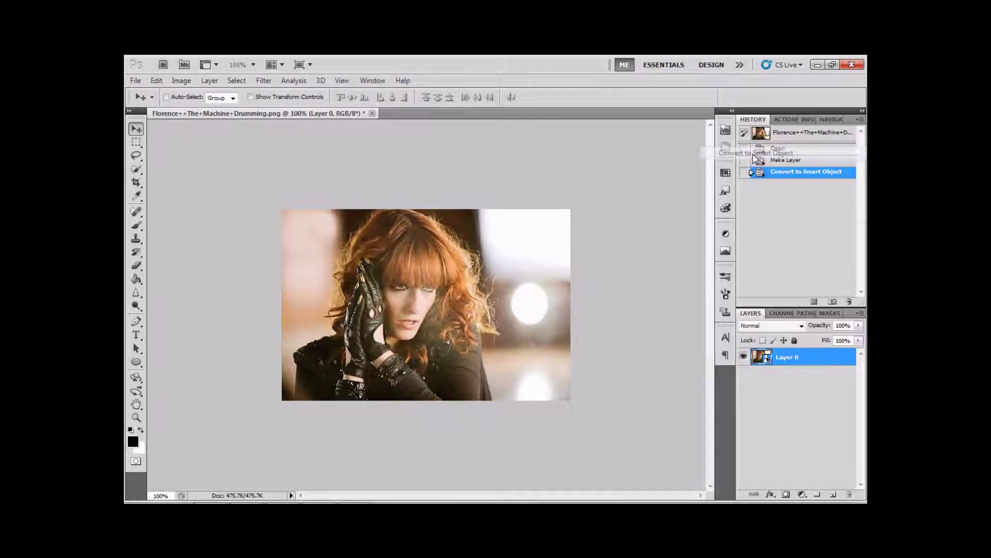
pyautogui.click(209, 81)
pyautogui.moveTo(236, 251)
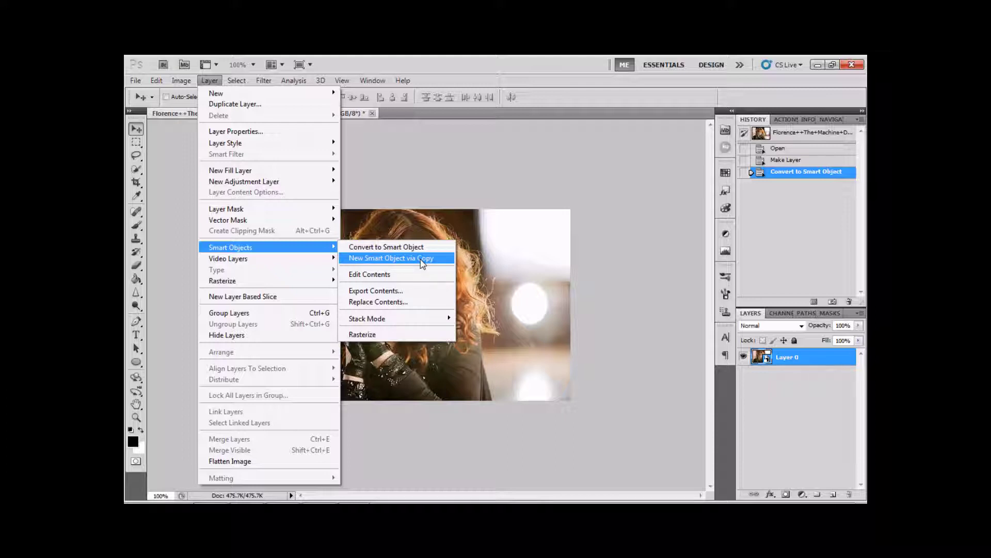
pyautogui.click(799, 354)
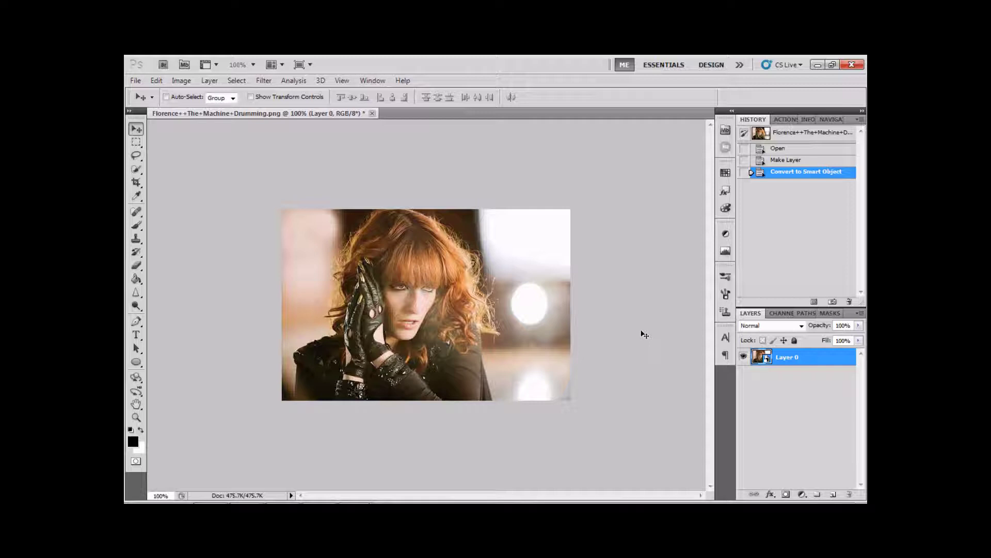
pyautogui.rightClick(781, 357)
# Step: Rasterize Layer 0, then scale the photo proportionally to 57% with Free Transform
pyautogui.click(661, 317)
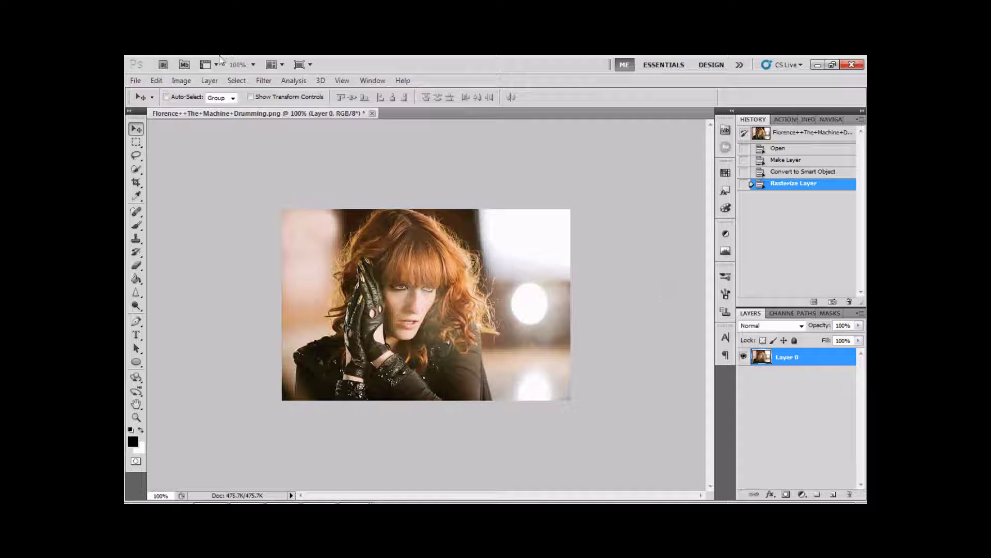
pyautogui.hotkey('ctrl', 't')
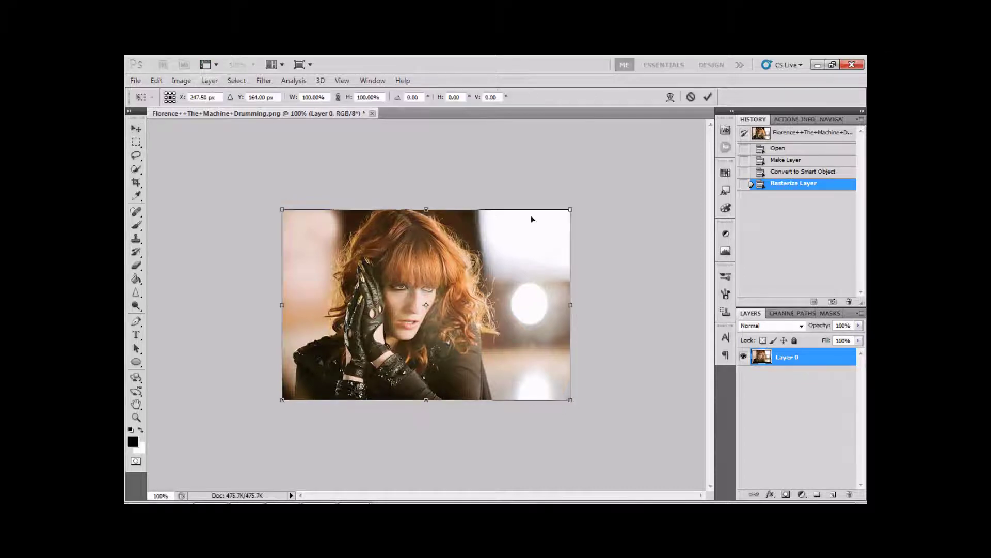
pyautogui.click(156, 80)
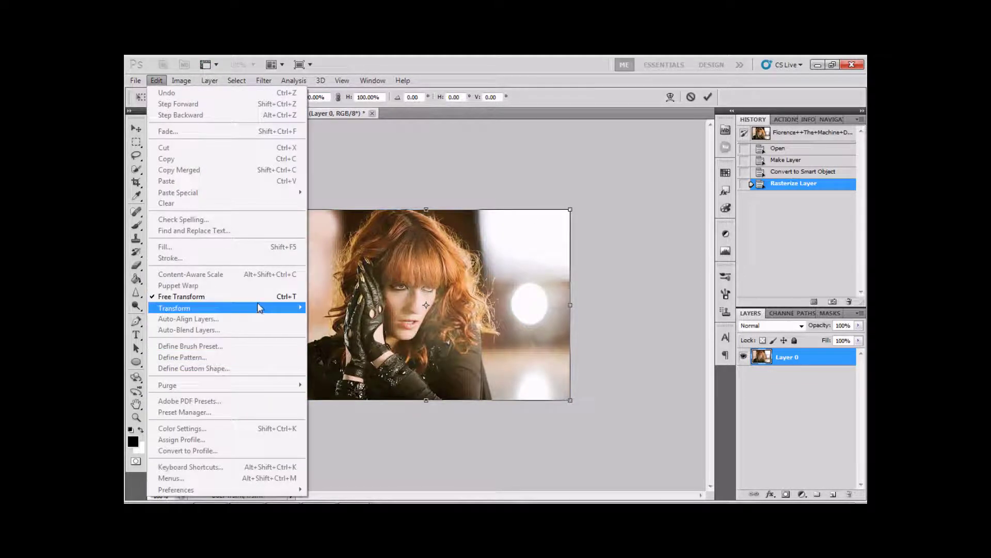
pyautogui.moveTo(263, 308)
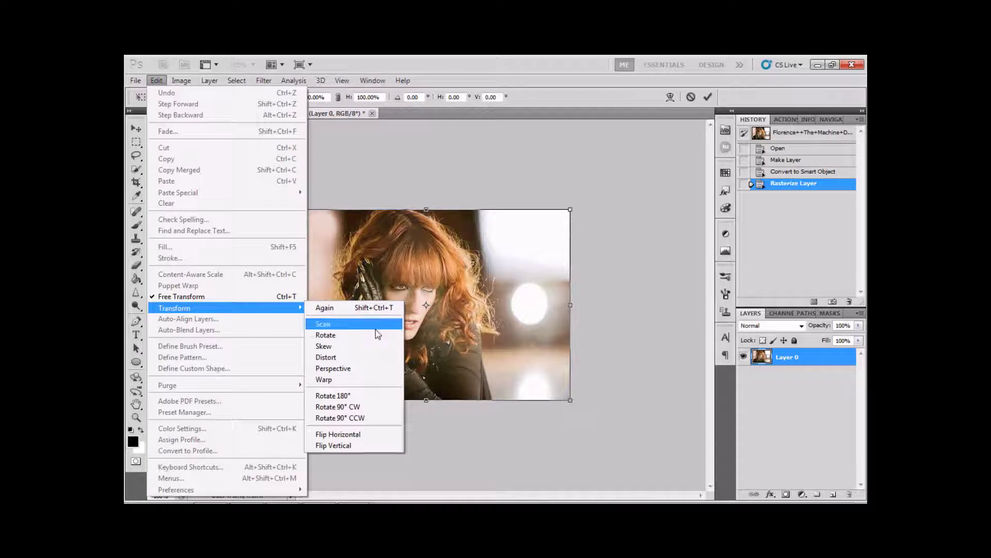
pyautogui.click(482, 88)
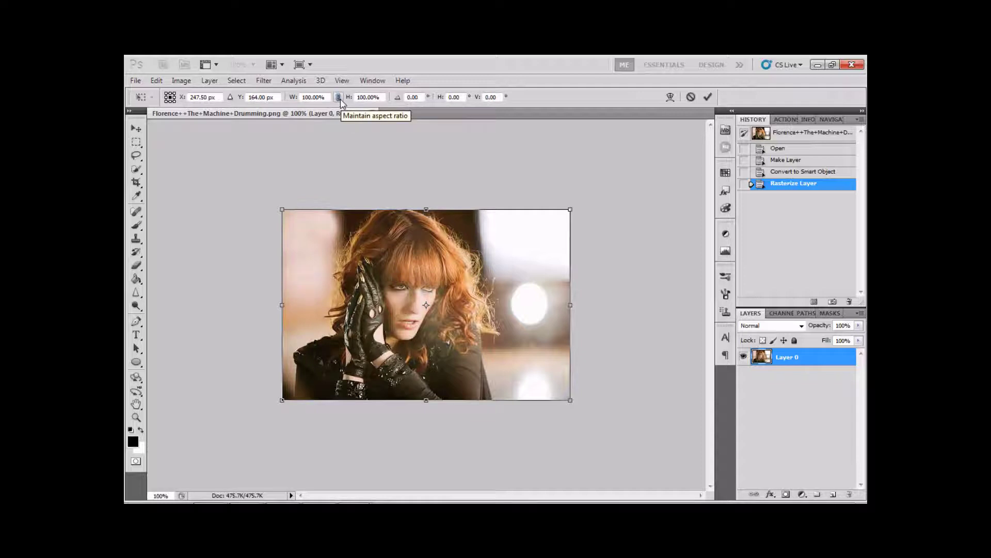
pyautogui.click(339, 98)
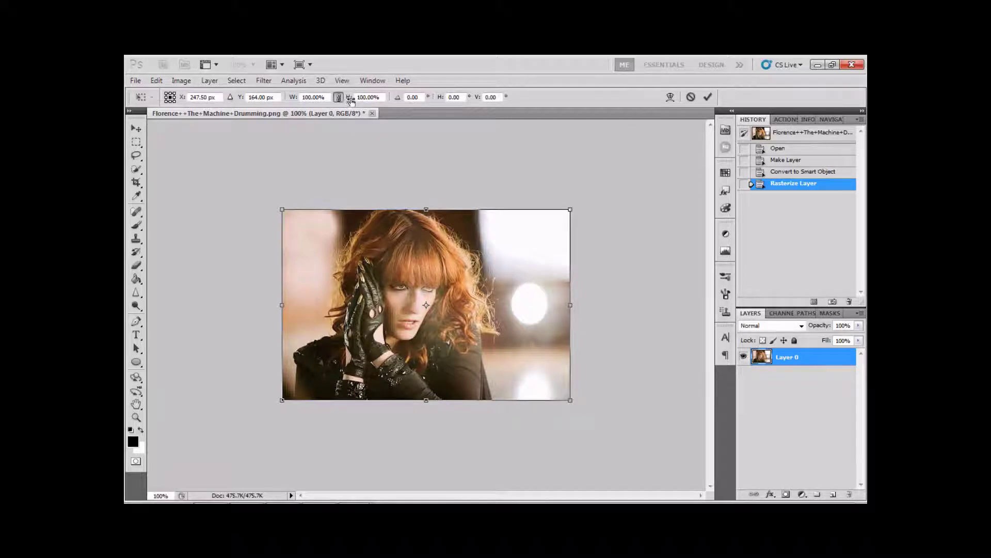
pyautogui.moveTo(352, 101); pyautogui.dragTo(326, 106)
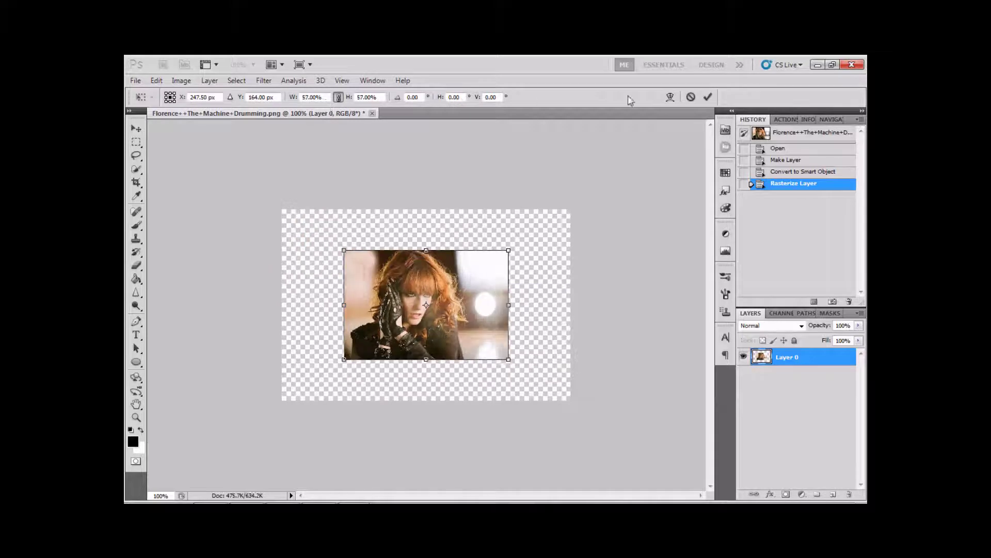
pyautogui.click(706, 99)
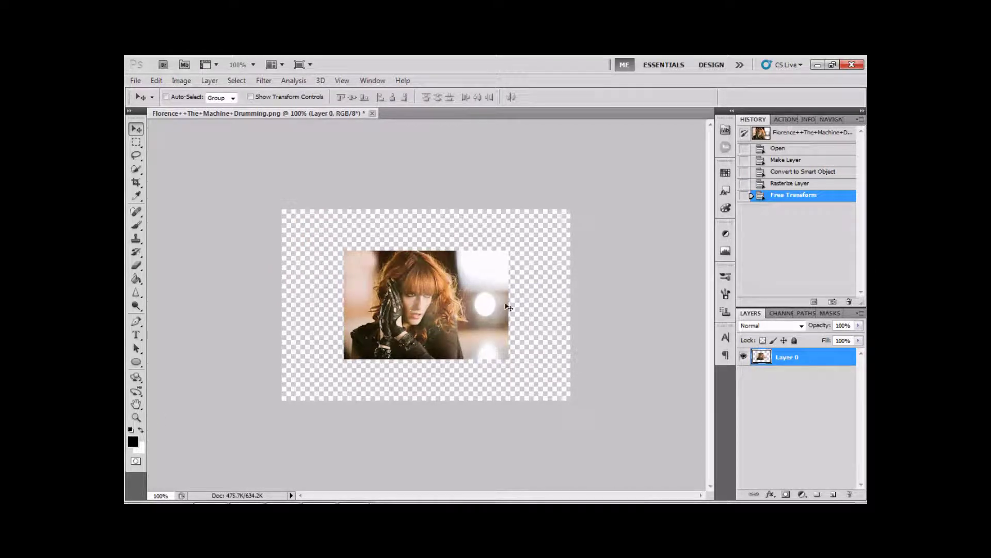
# Step: Scale the photo back up to fill the canvas, then revert to the smart-object state in History
pyautogui.hotkey('ctrl', 't')
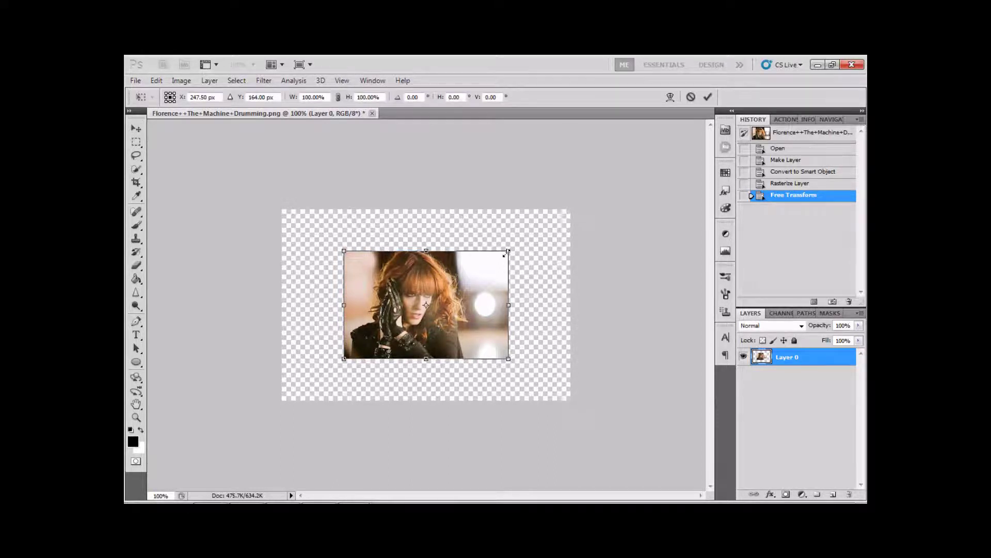
pyautogui.moveTo(506, 253); pyautogui.dragTo(533, 235)
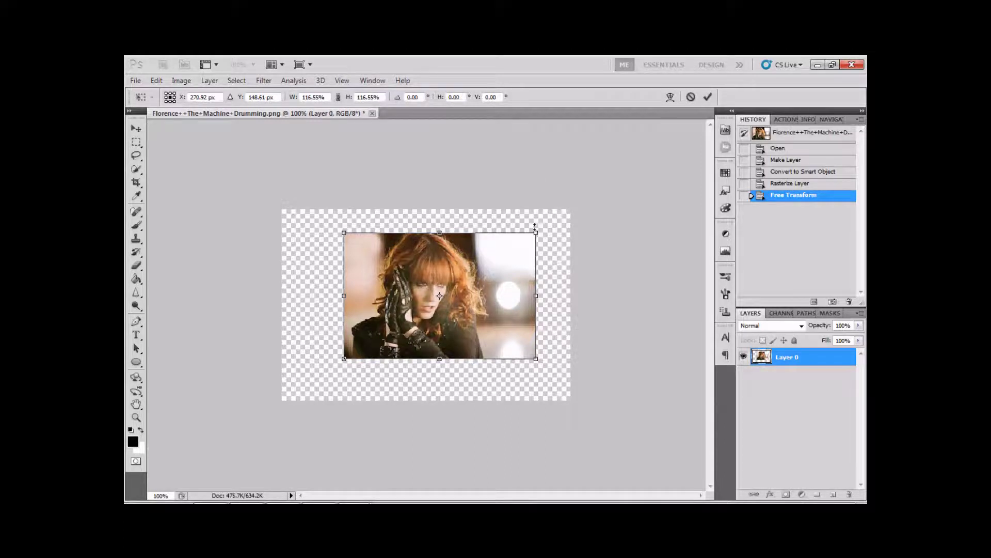
pyautogui.moveTo(537, 233); pyautogui.dragTo(626, 178)
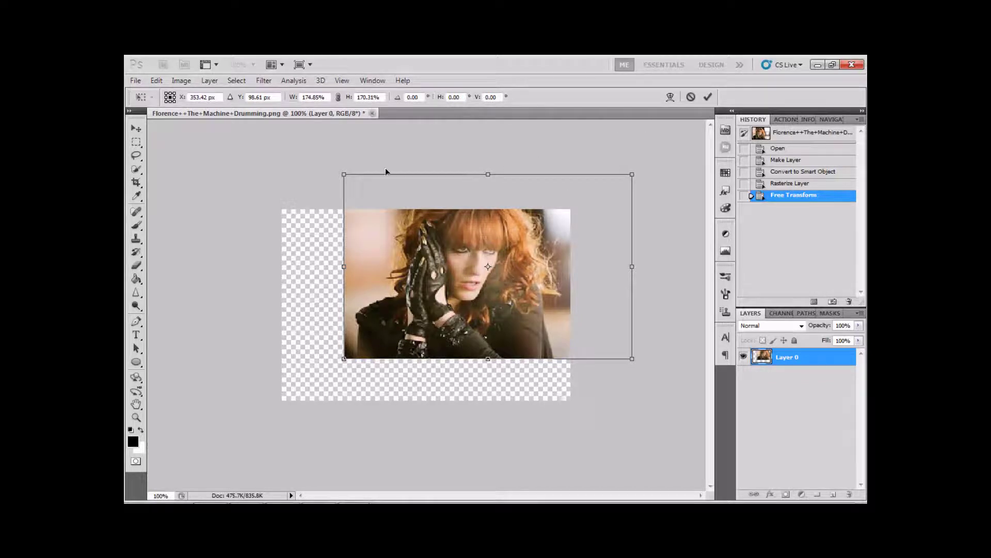
pyautogui.click(338, 97)
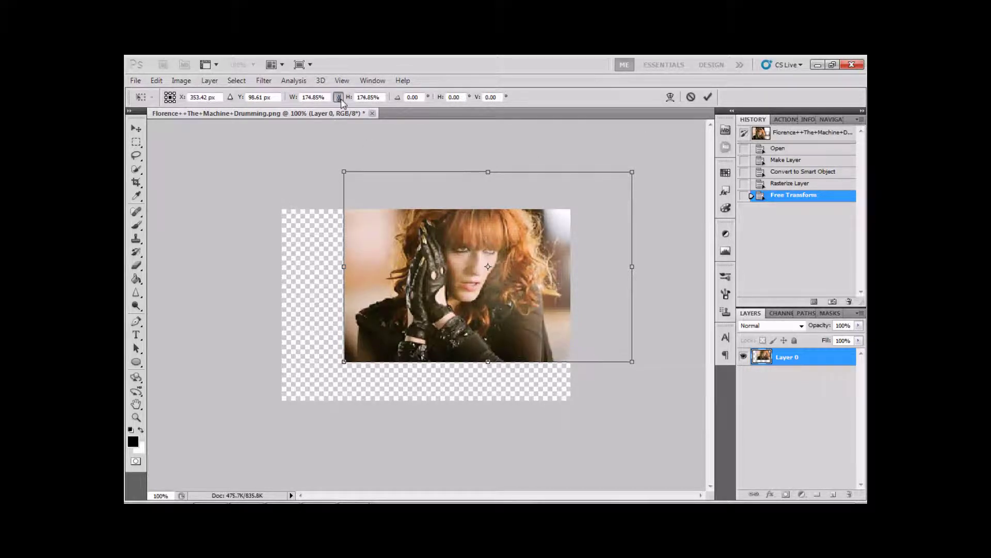
pyautogui.click(708, 97)
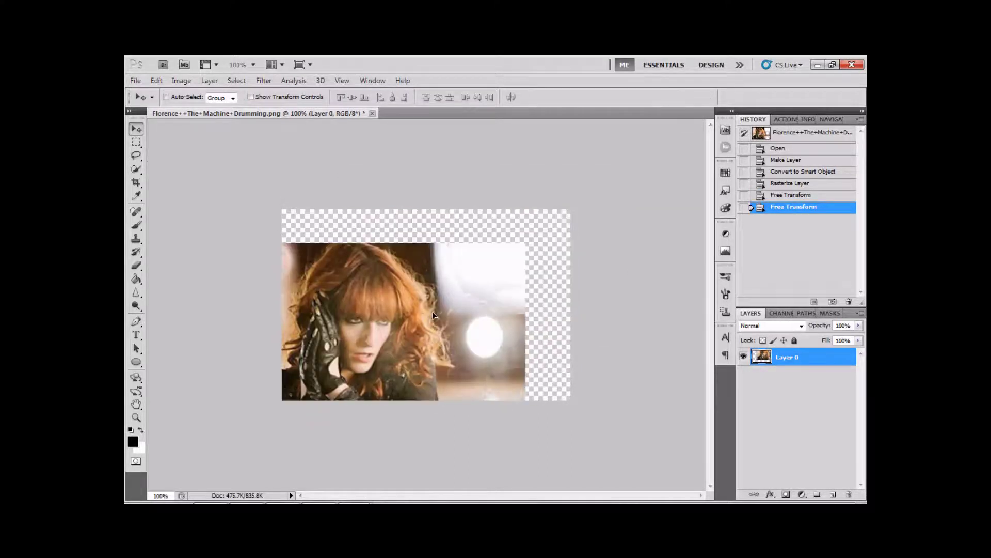
pyautogui.moveTo(433, 312); pyautogui.dragTo(480, 283)
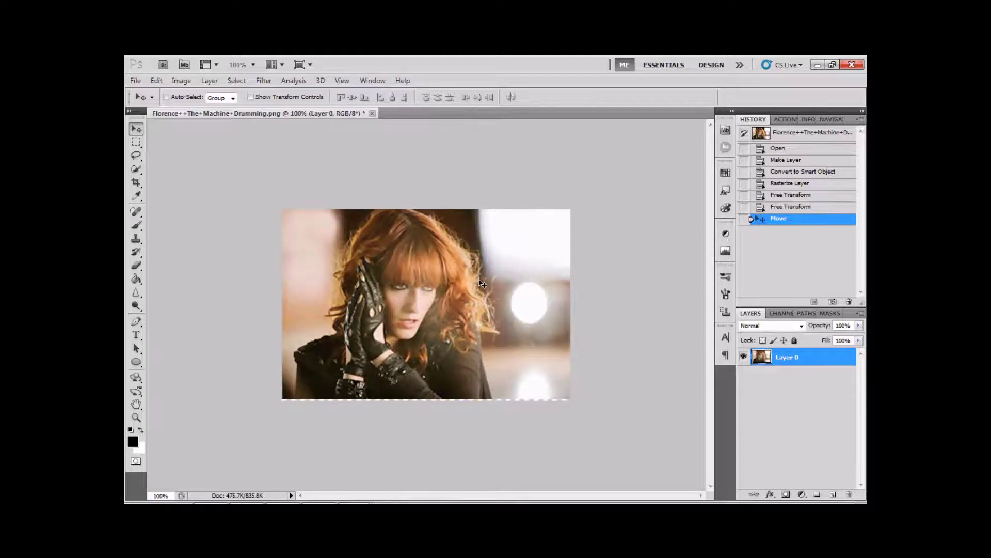
pyautogui.click(784, 178)
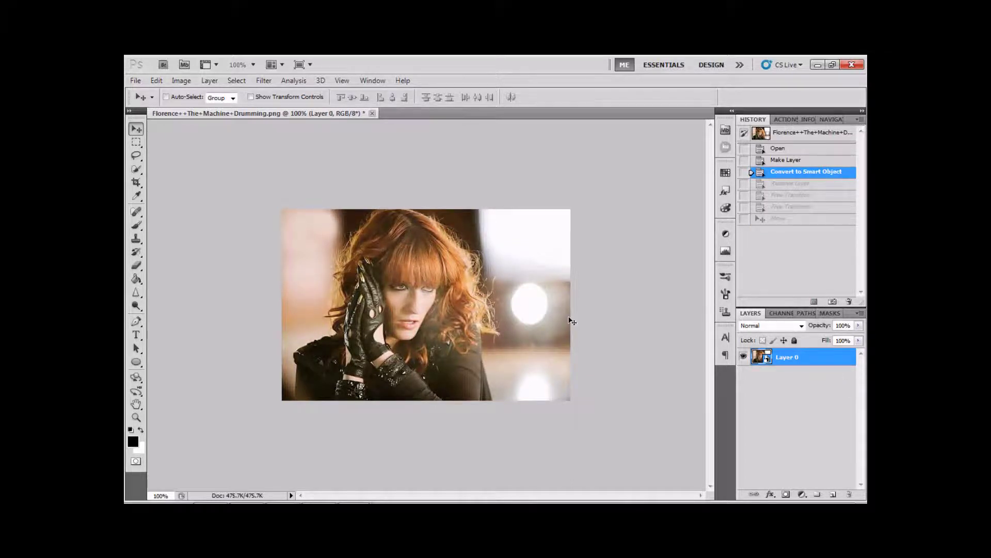
# Step: Shrink the smart object to about 49% toward the bottom-left with Free Transform
pyautogui.hotkey('ctrl', 't')
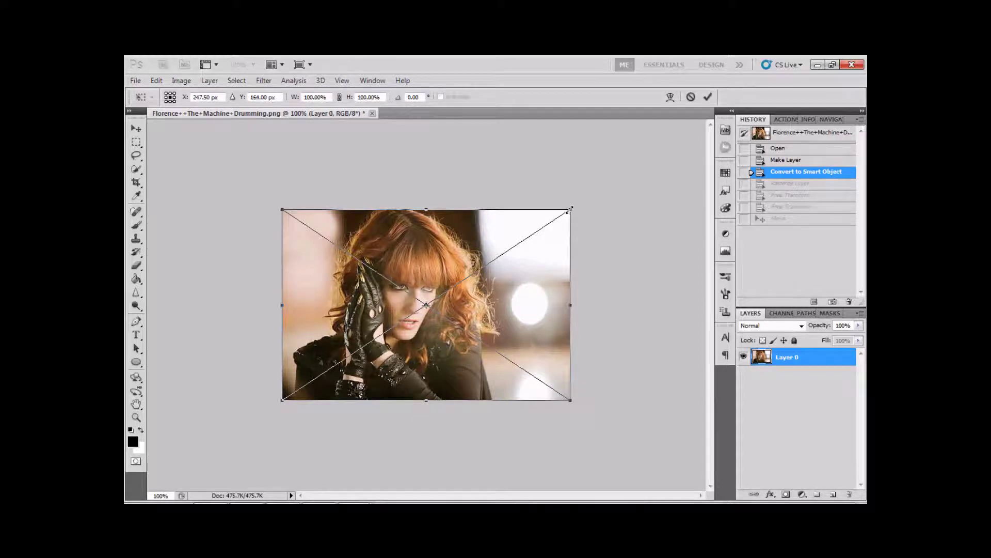
pyautogui.moveTo(570, 209); pyautogui.dragTo(423, 308)
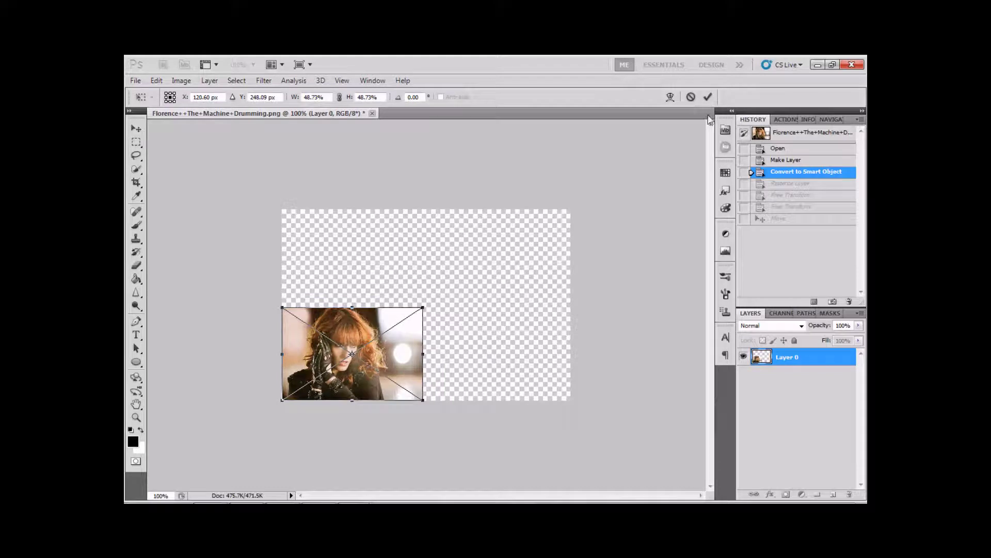
pyautogui.click(708, 97)
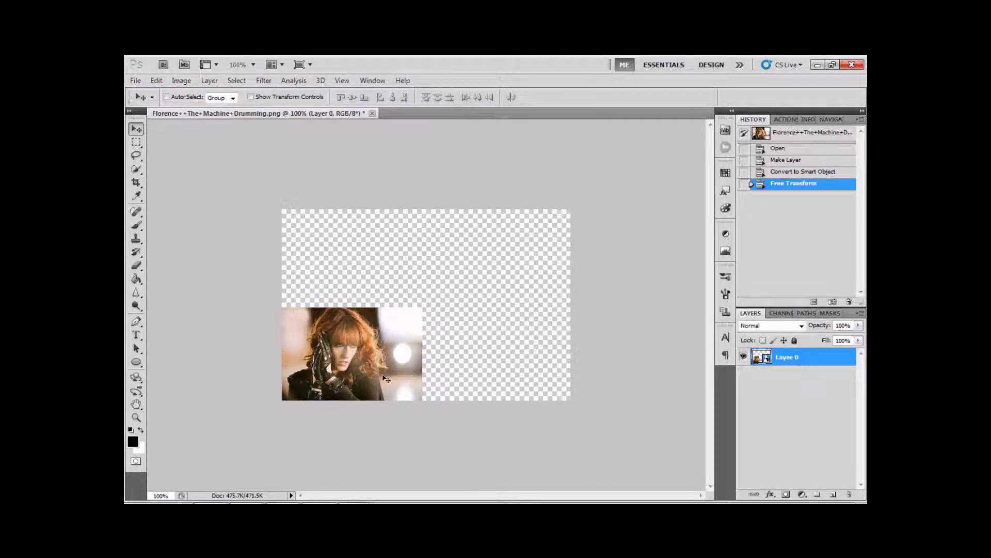
# Step: Scale the smart object back to linked 100% width and height and commit
pyautogui.hotkey('ctrl', 't')
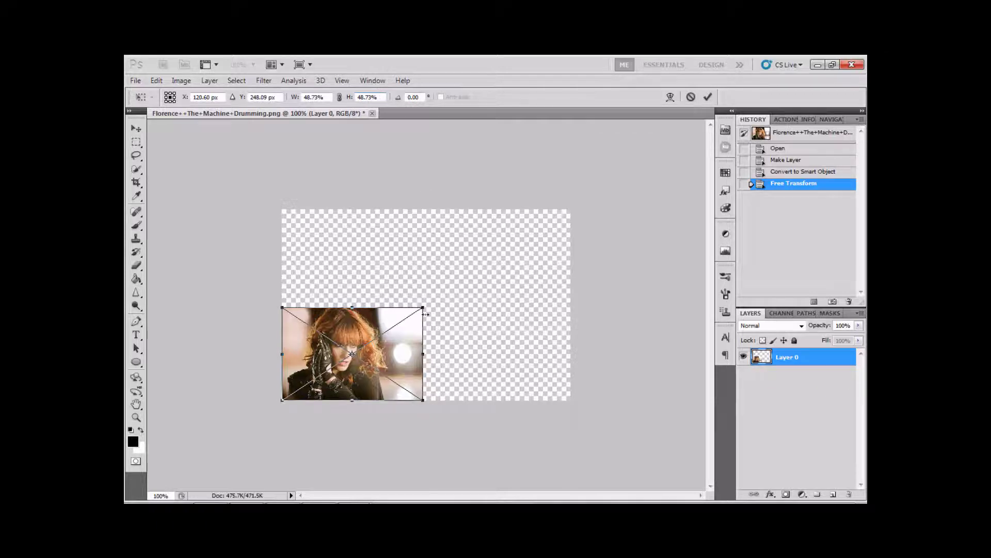
pyautogui.moveTo(421, 311); pyautogui.dragTo(564, 204)
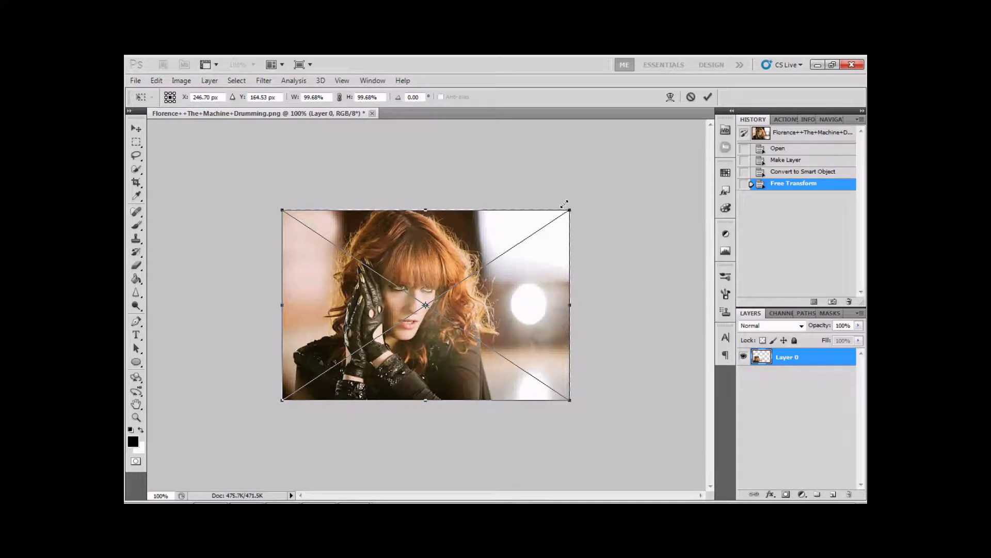
pyautogui.doubleClick(367, 97)
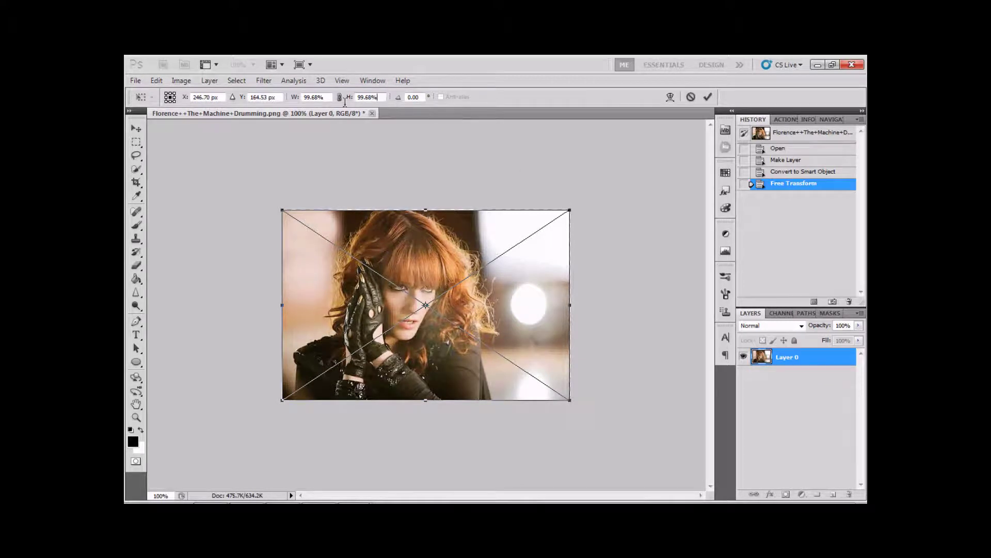
pyautogui.write('100')
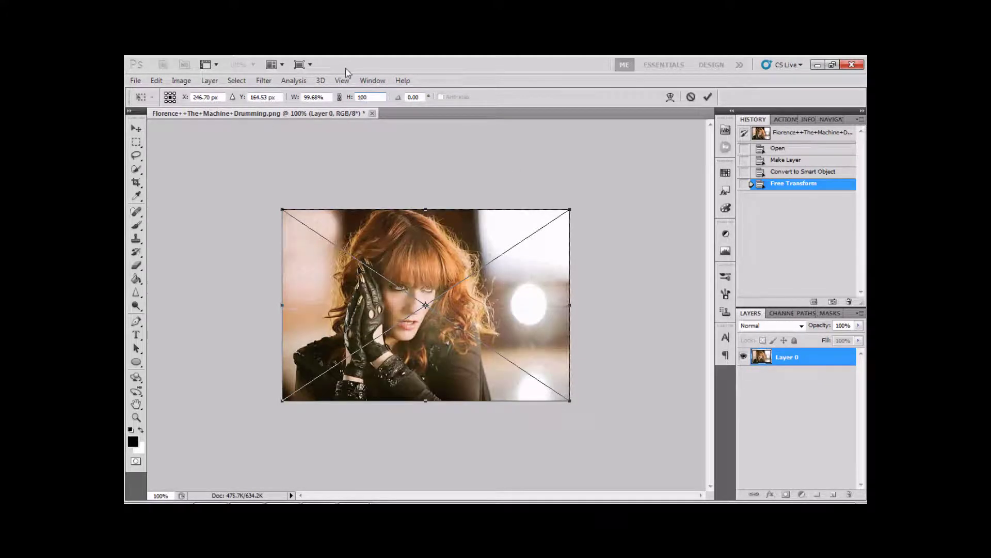
pyautogui.click(340, 98)
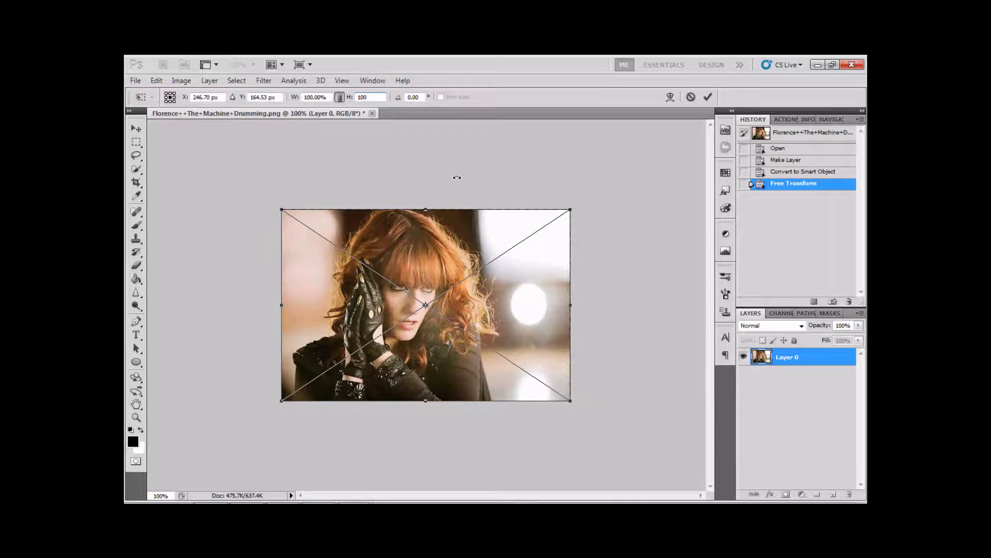
pyautogui.click(708, 97)
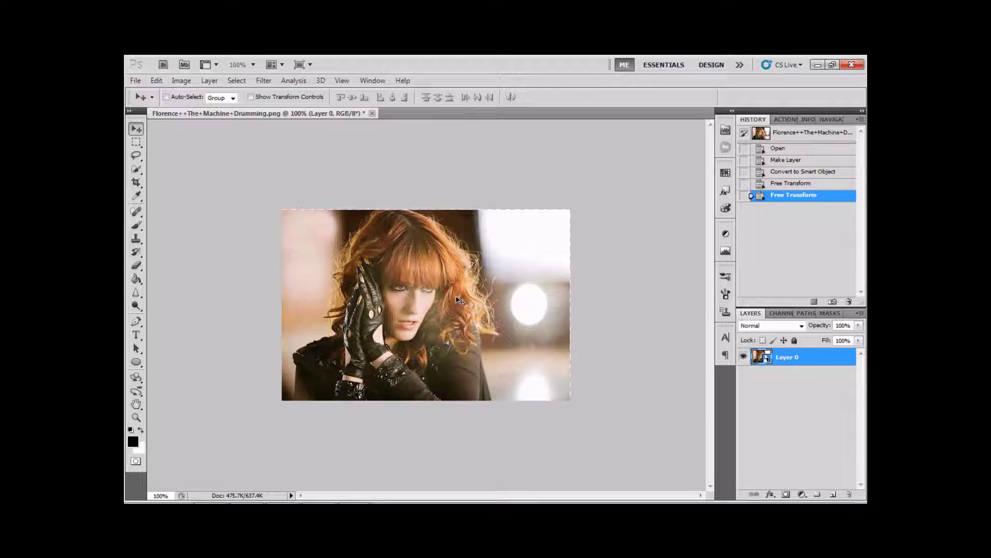
# Step: Nudge the layer right, then open the smart object's contents as Layer 0.psb via Edit Contents
pyautogui.press('Right')
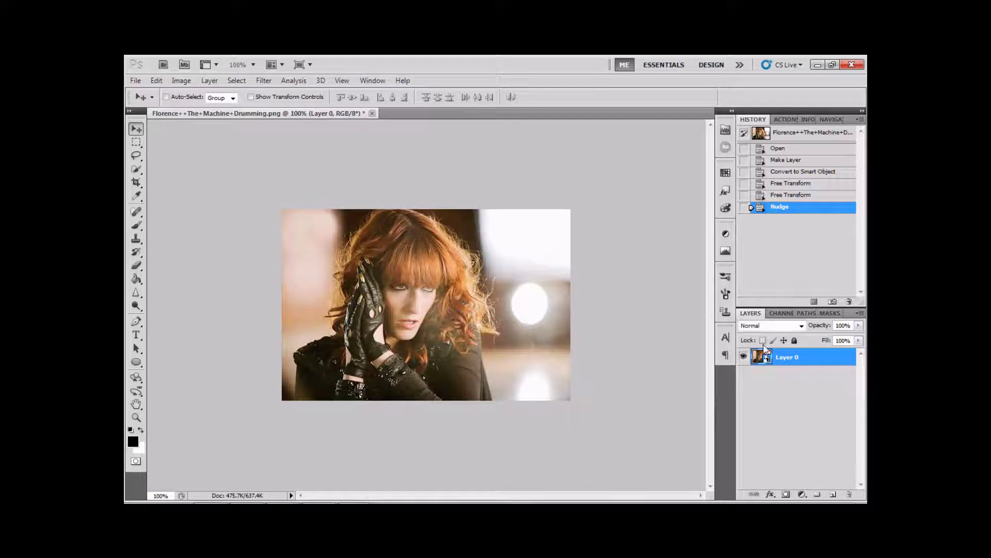
pyautogui.doubleClick(767, 364)
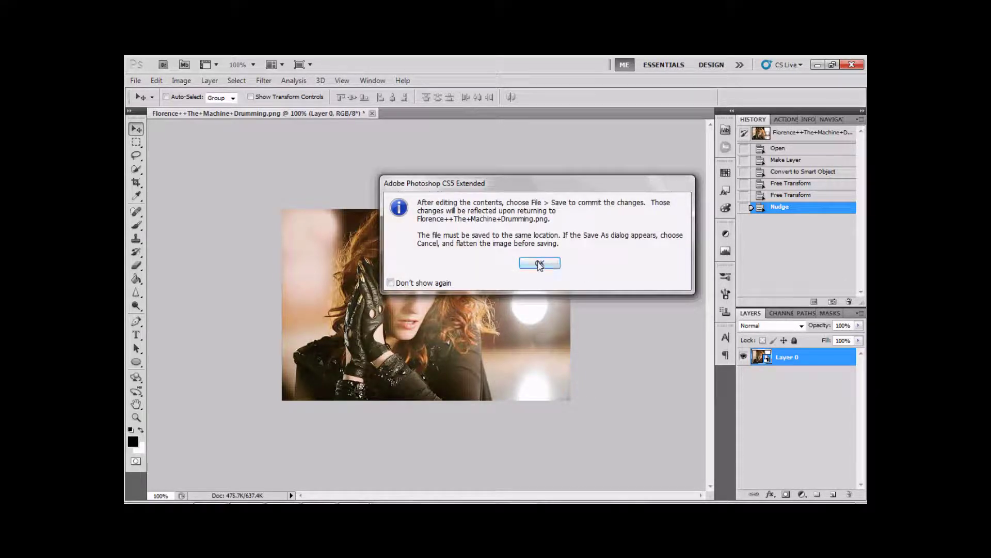
pyautogui.click(538, 264)
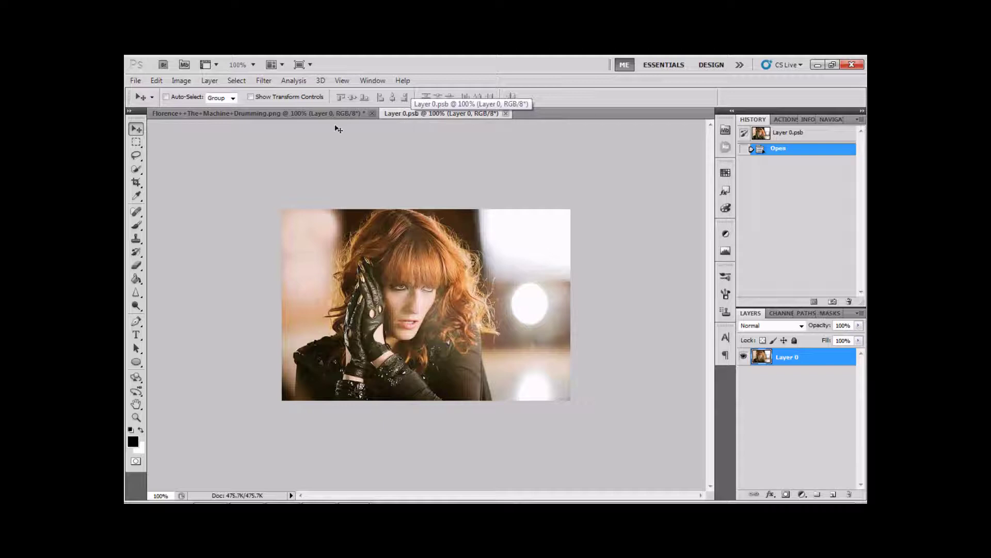
pyautogui.click(313, 113)
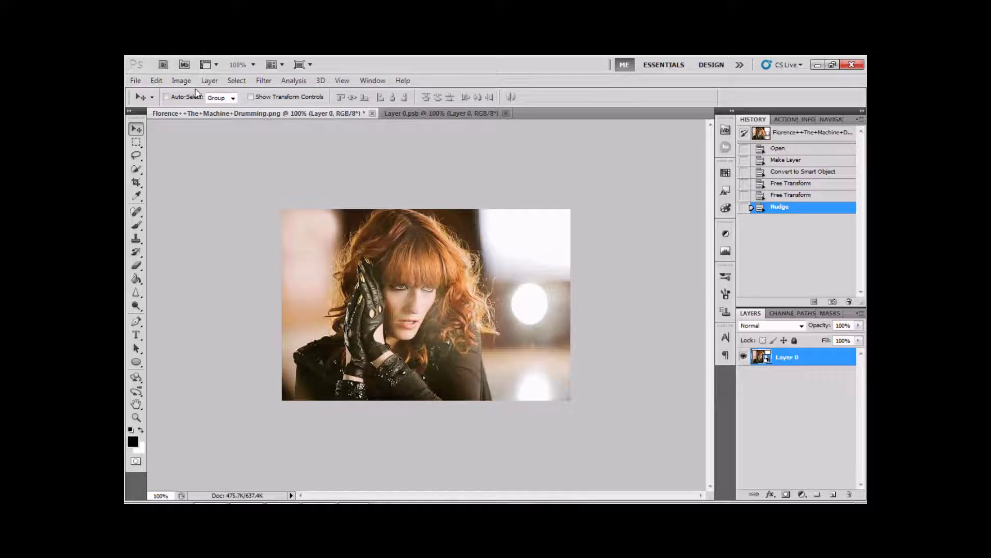
pyautogui.click(210, 81)
pyautogui.moveTo(250, 244)
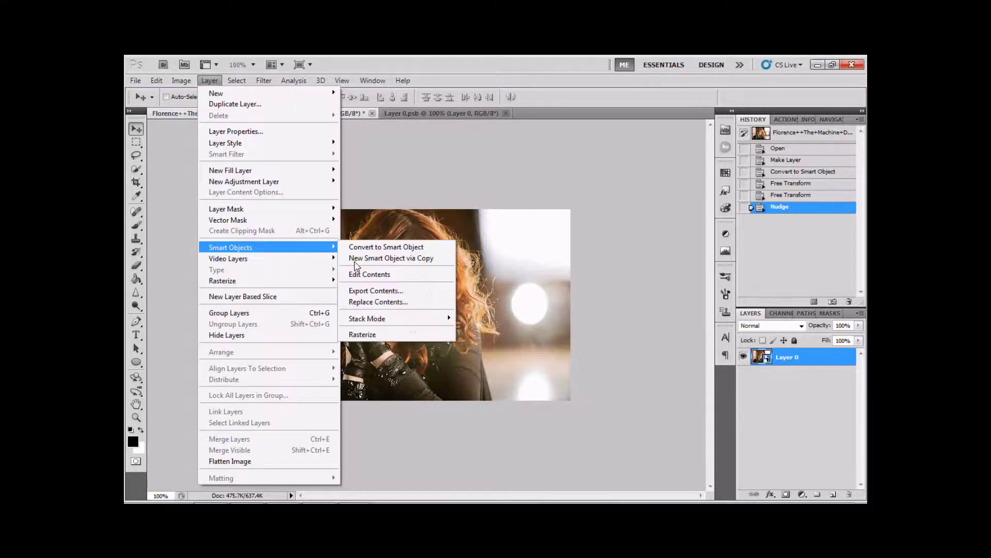
pyautogui.click(387, 278)
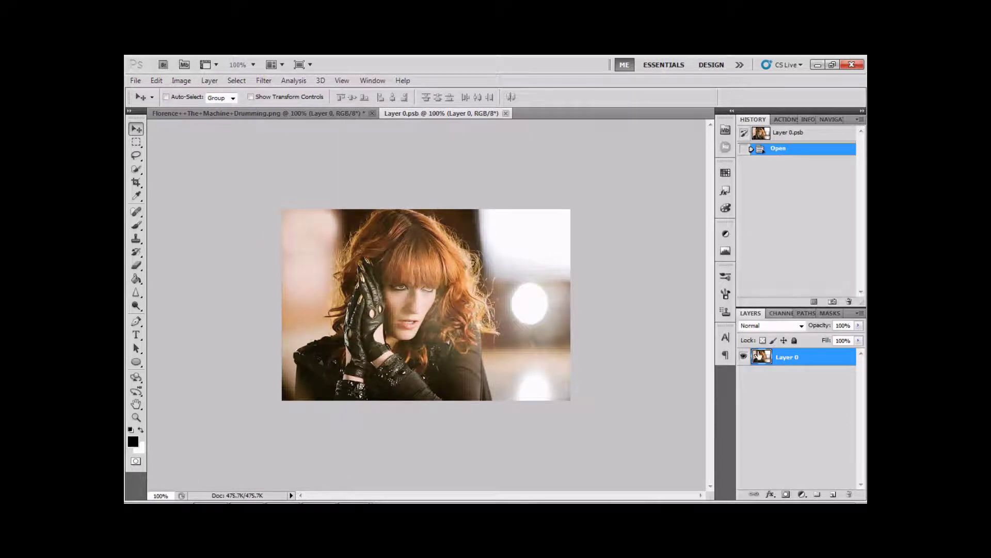
# Step: Add a Gradient Map adjustment layer and a Vibrance layer with vibrance near maximum
pyautogui.click(802, 494)
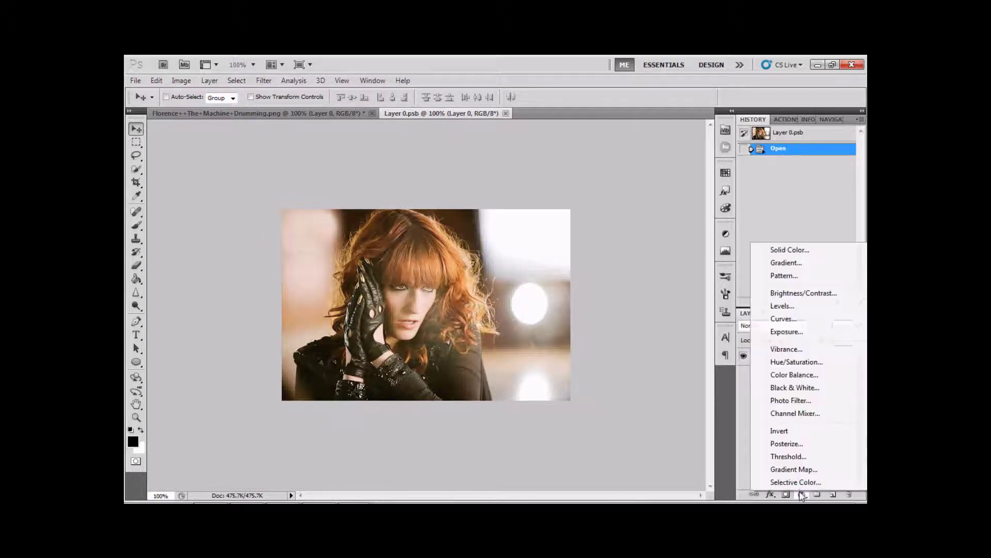
pyautogui.click(799, 471)
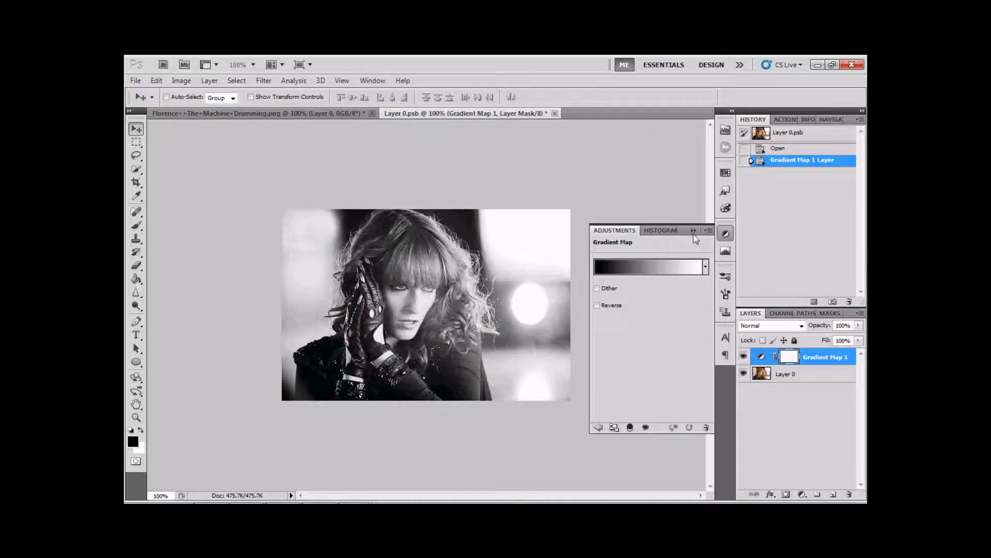
pyautogui.click(694, 231)
pyautogui.click(802, 494)
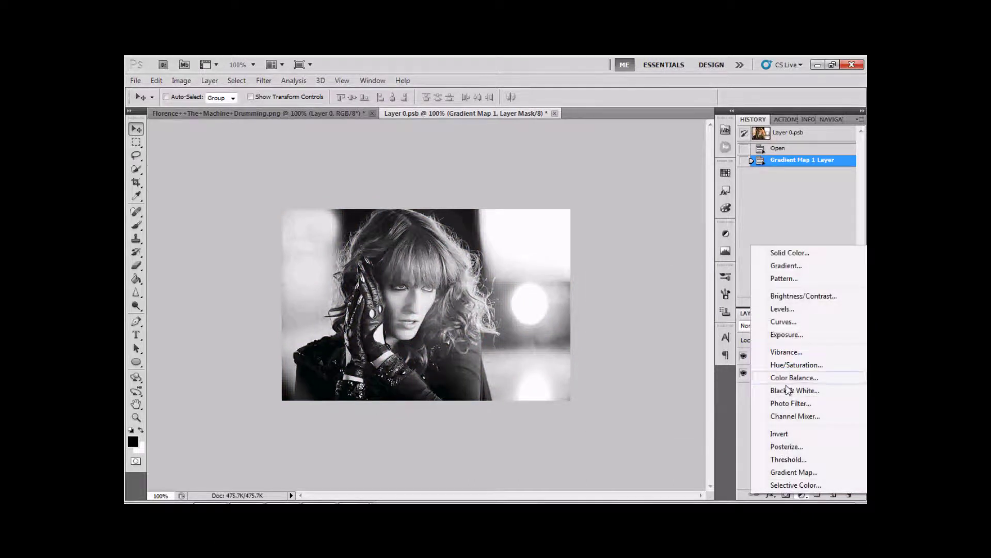
pyautogui.click(786, 353)
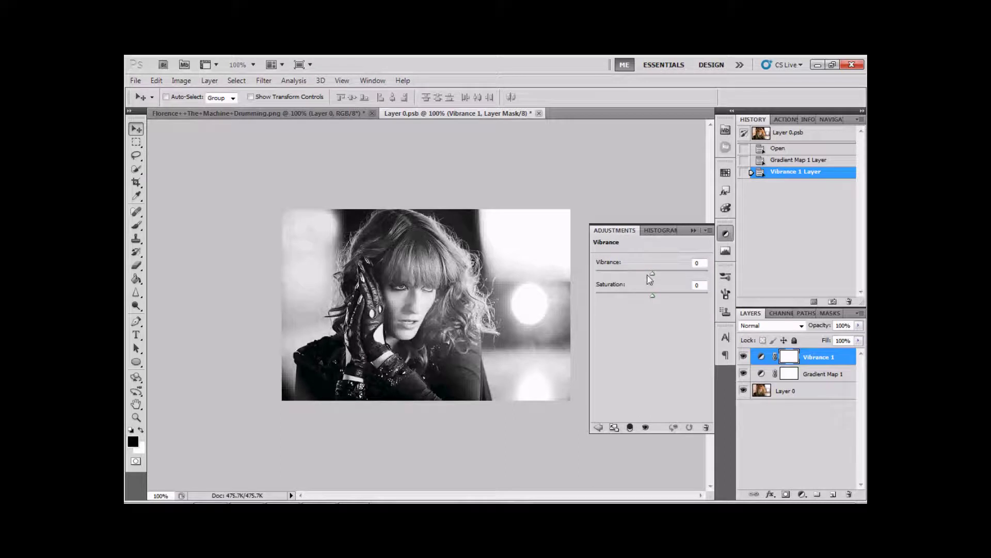
pyautogui.moveTo(653, 274); pyautogui.dragTo(710, 270)
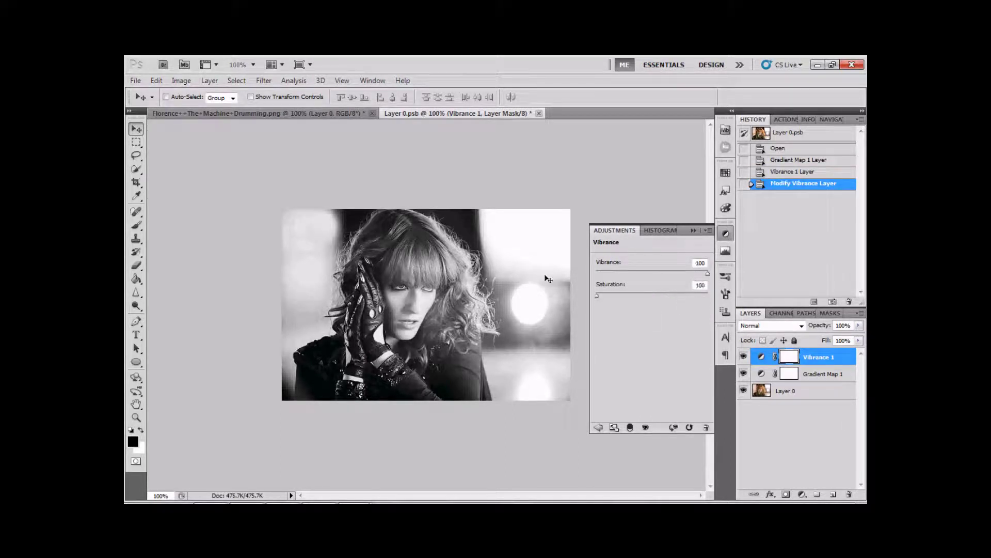
pyautogui.click(693, 230)
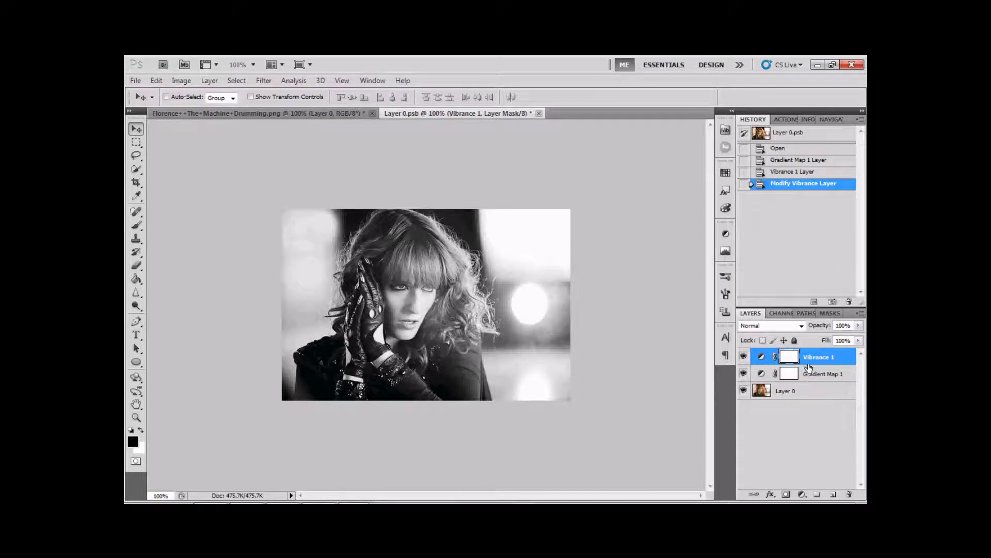
# Step: Move Vibrance 1 below Gradient Map 1, set Gradient Map opacity to 33% and saturation +67
pyautogui.moveTo(808, 361); pyautogui.dragTo(810, 385)
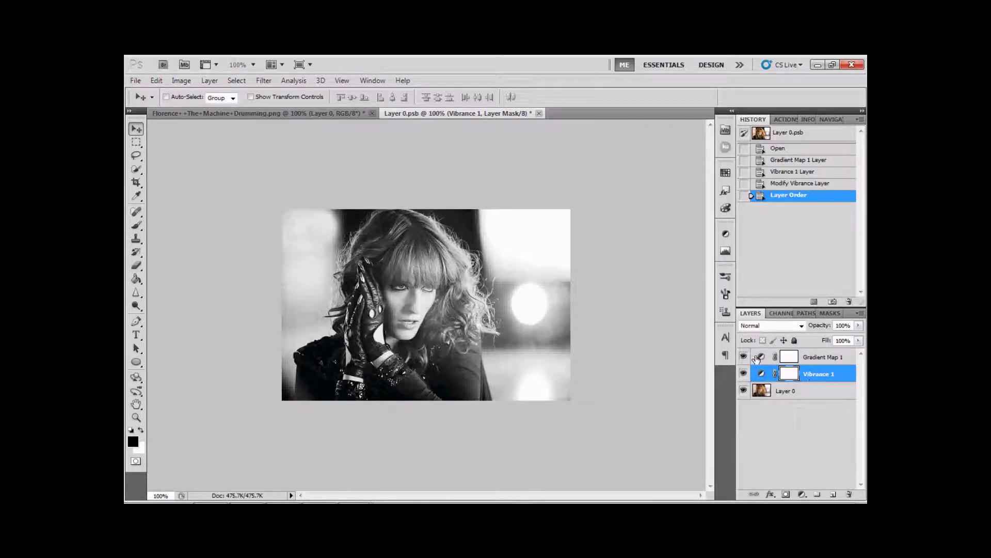
pyautogui.click(810, 360)
pyautogui.click(858, 325)
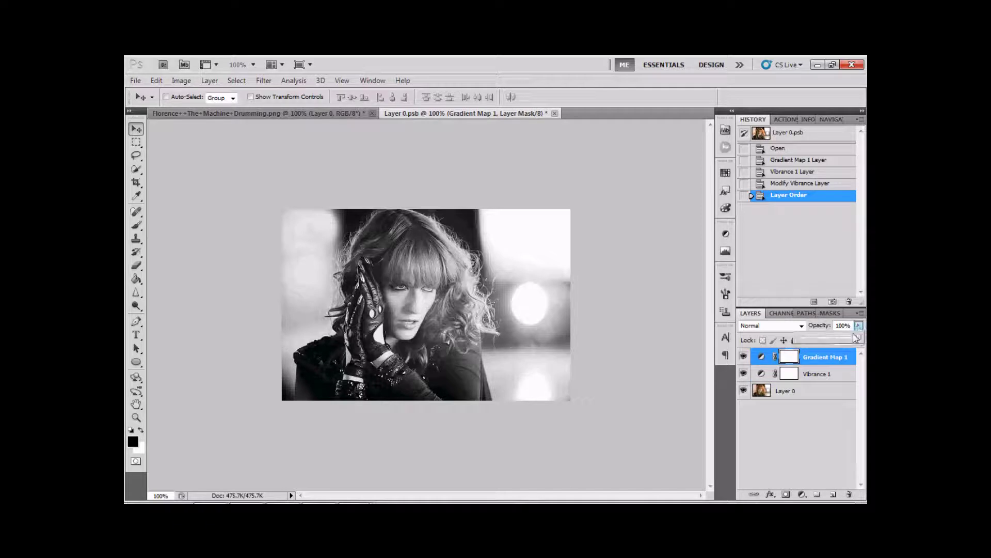
pyautogui.moveTo(858, 340); pyautogui.dragTo(820, 341)
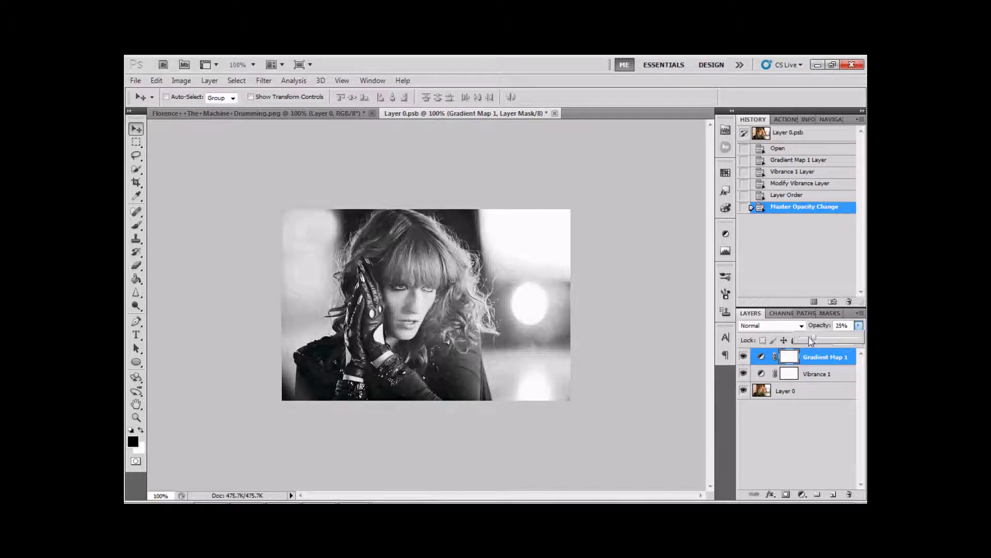
pyautogui.click(805, 373)
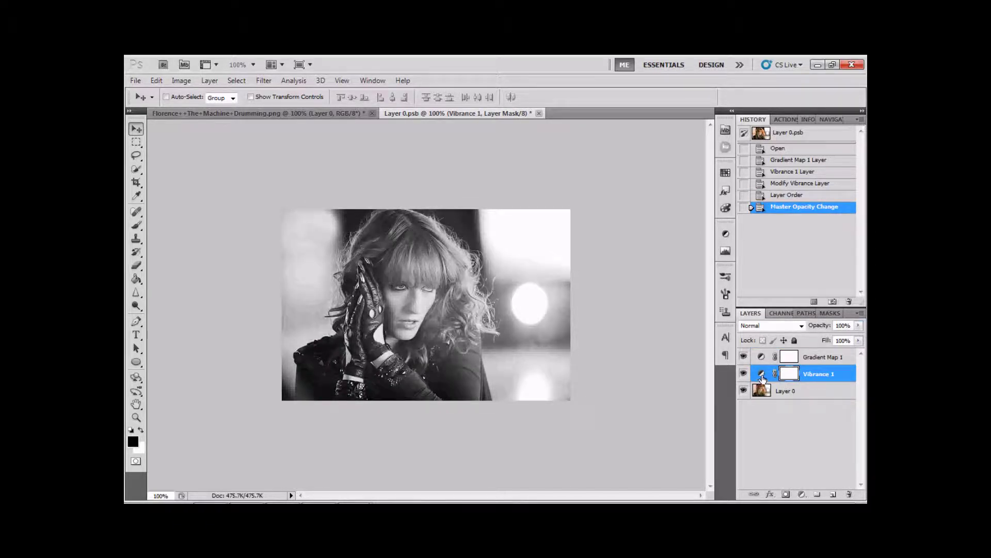
pyautogui.doubleClick(763, 379)
pyautogui.moveTo(597, 295); pyautogui.dragTo(566, 298)
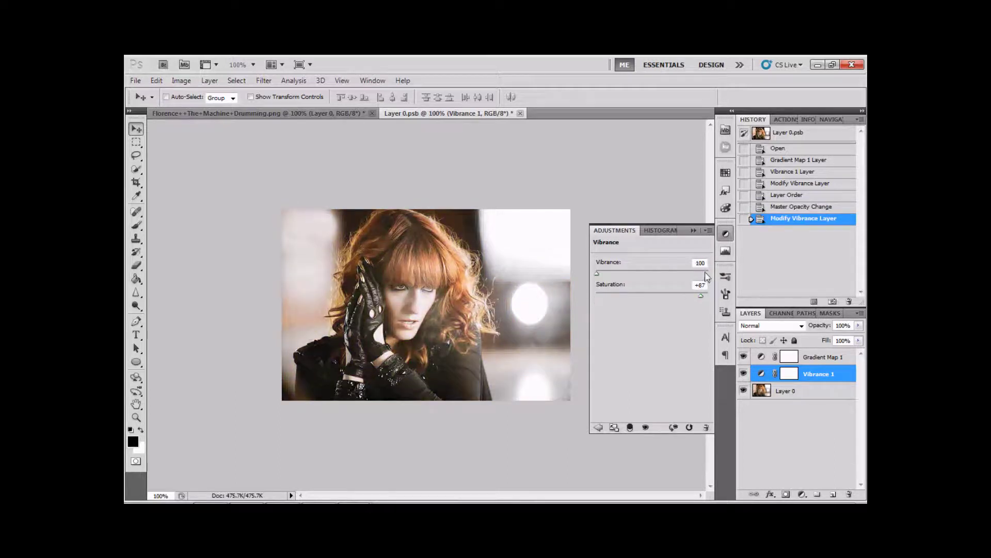
pyautogui.click(694, 230)
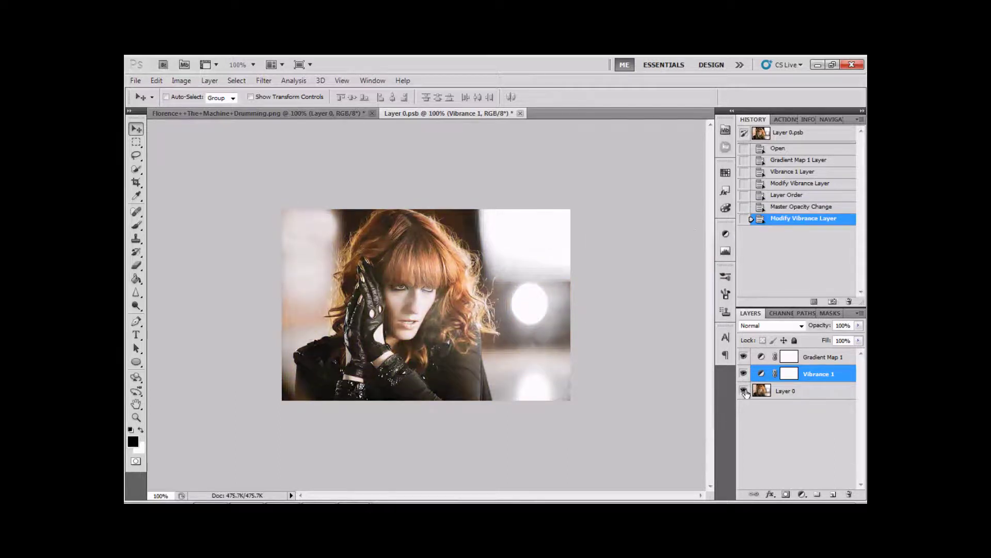
pyautogui.click(778, 394)
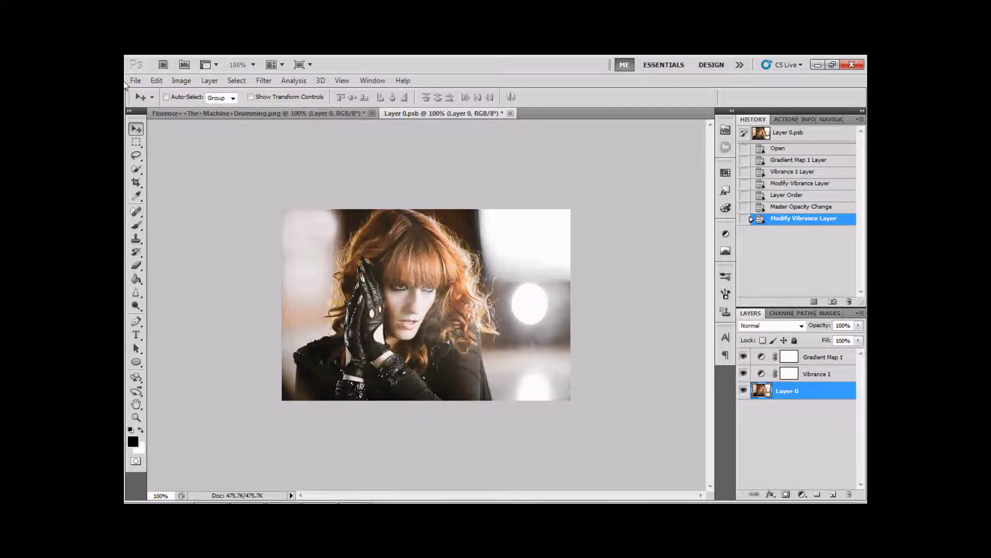
# Step: Save Layer 0.psb, check the updated PNG, and close the Layer 0.psb document
pyautogui.click(136, 81)
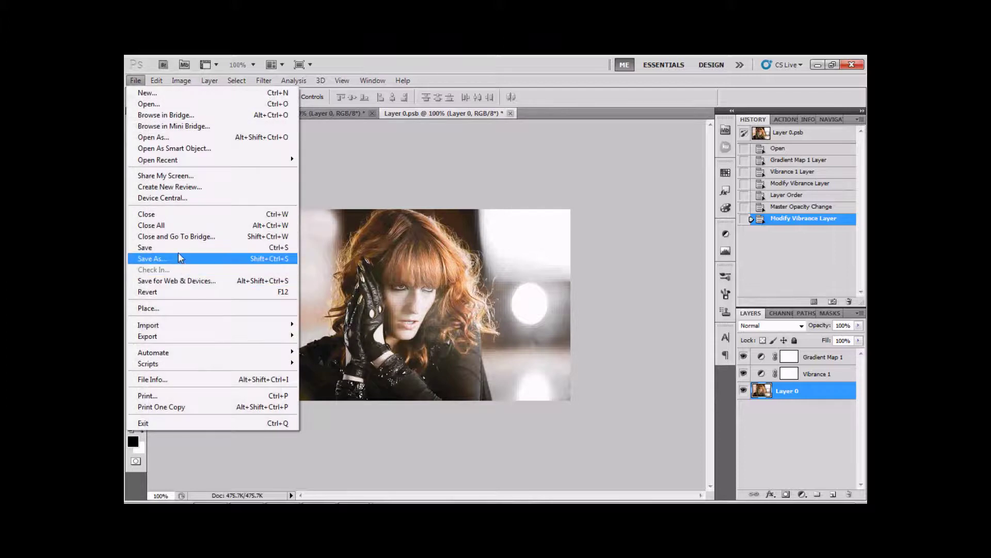
pyautogui.click(178, 257)
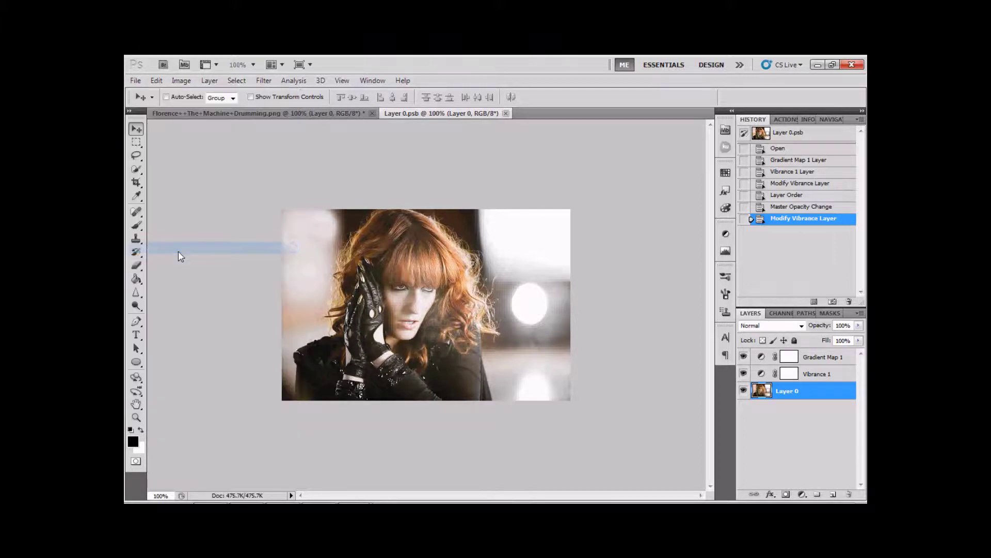
pyautogui.click(262, 115)
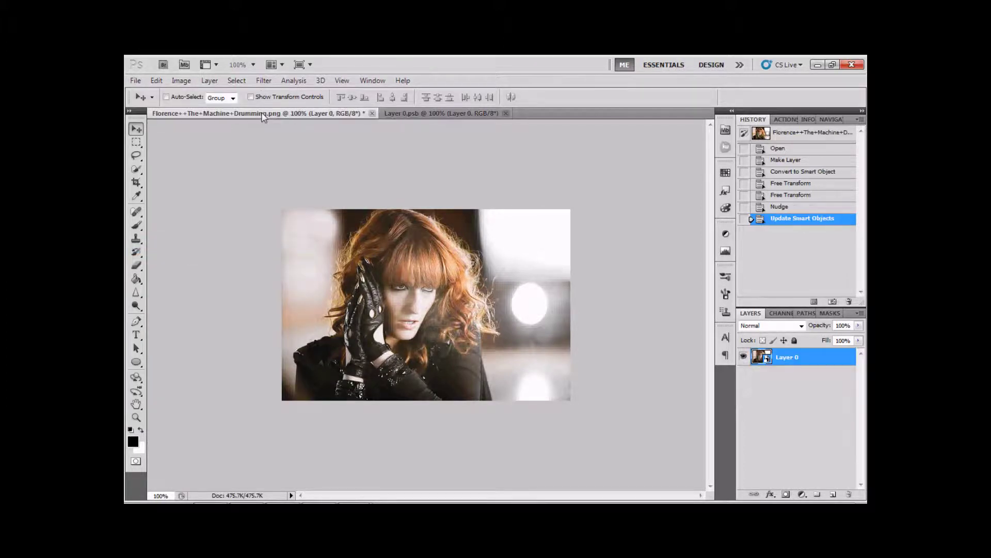
pyautogui.click(408, 113)
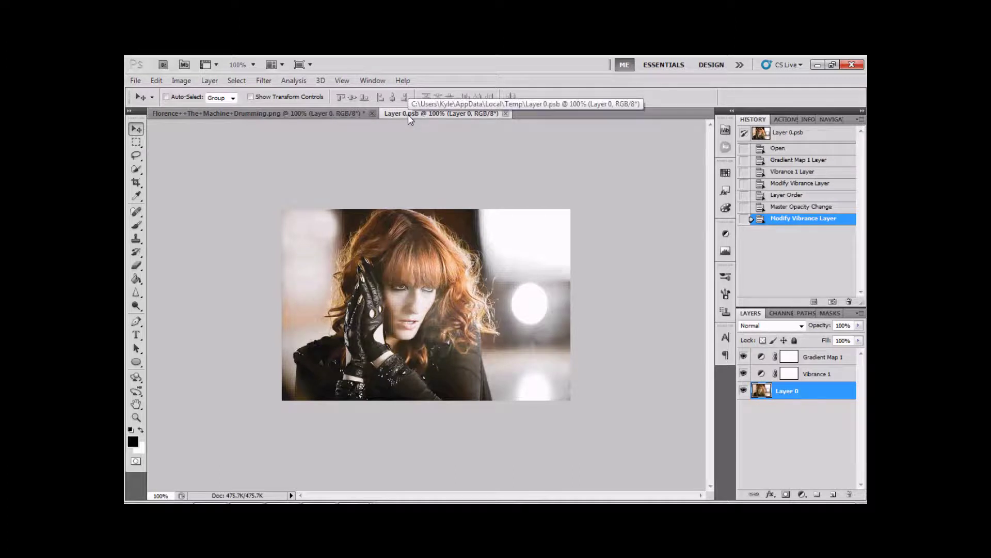
pyautogui.click(339, 117)
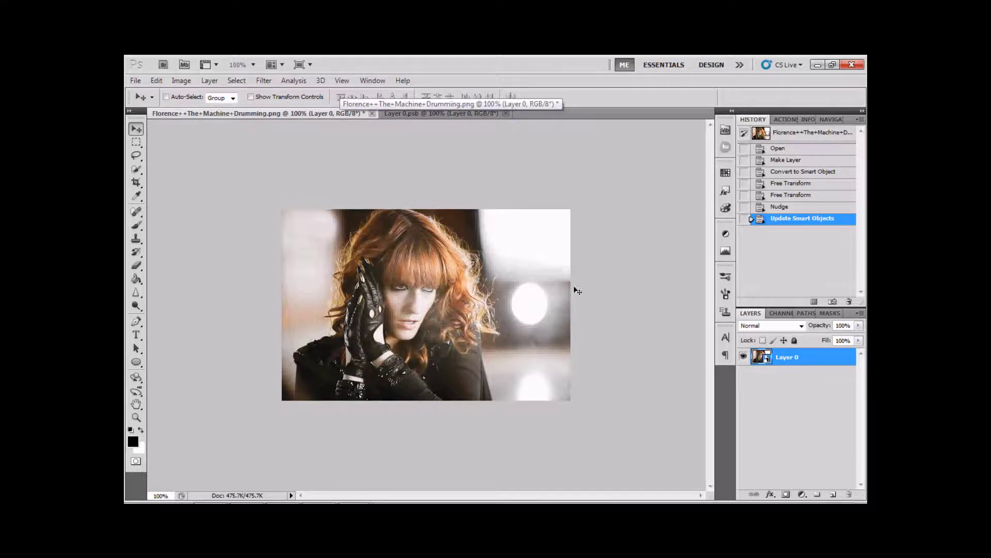
pyautogui.click(506, 114)
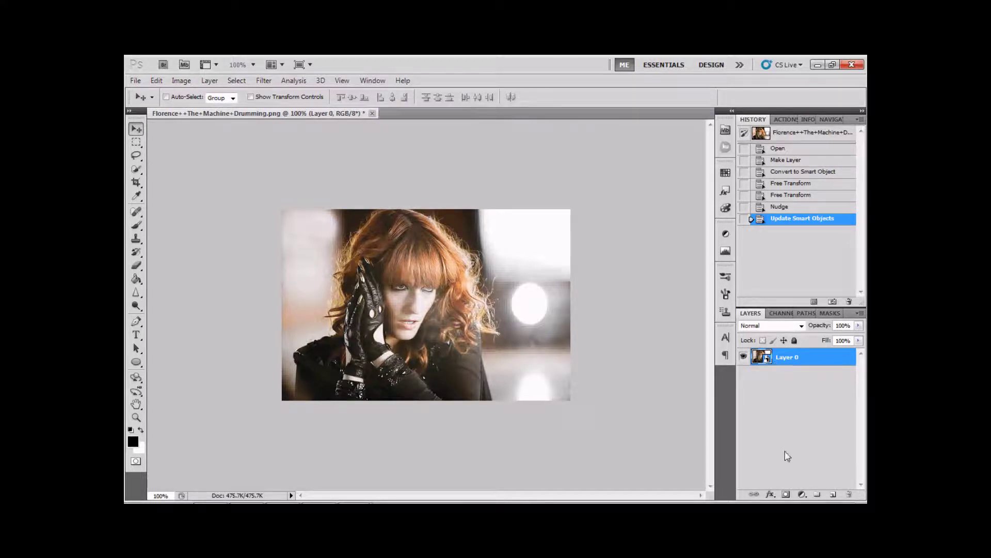
# Step: Add an Invert adjustment layer in Divide blend mode at reduced opacity above Layer 0
pyautogui.click(802, 494)
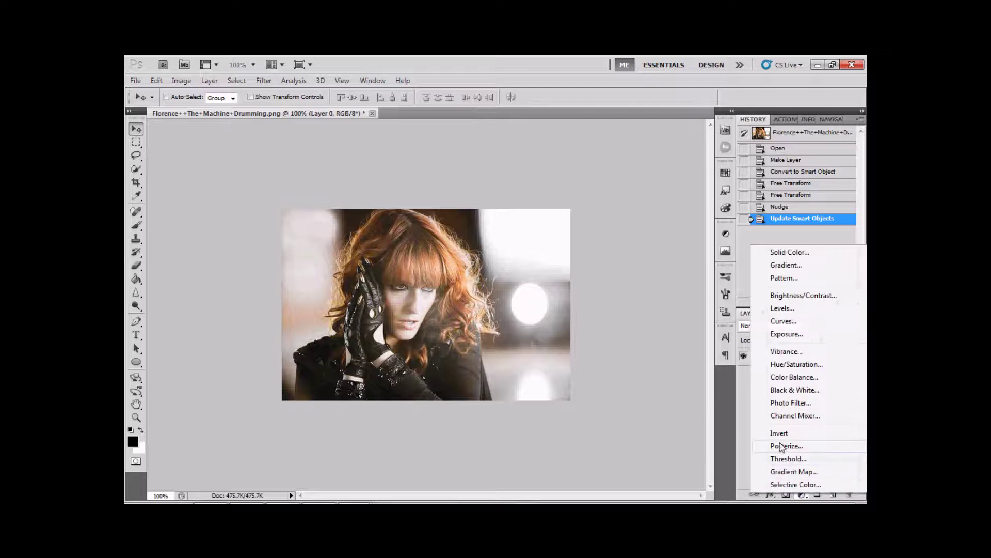
pyautogui.click(764, 434)
pyautogui.click(697, 231)
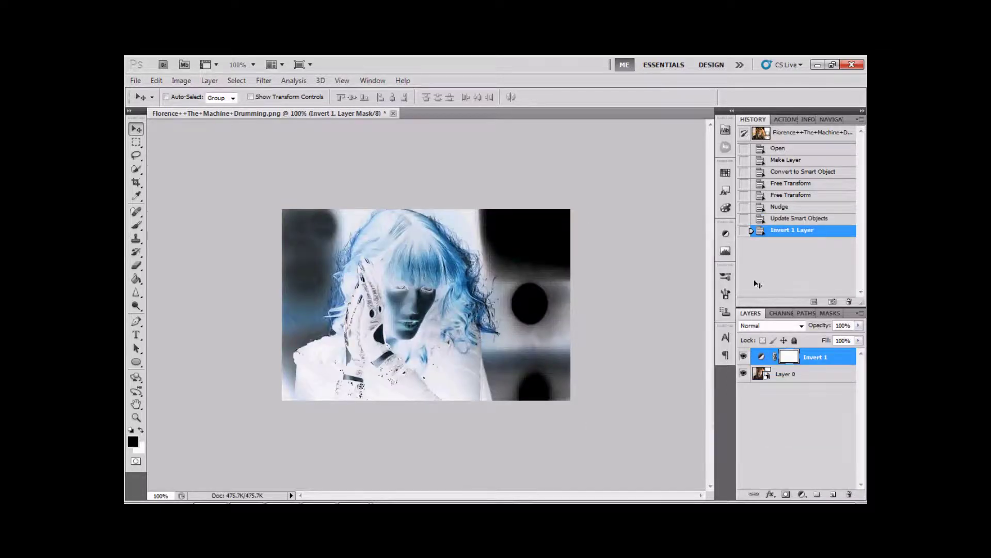
pyautogui.click(790, 326)
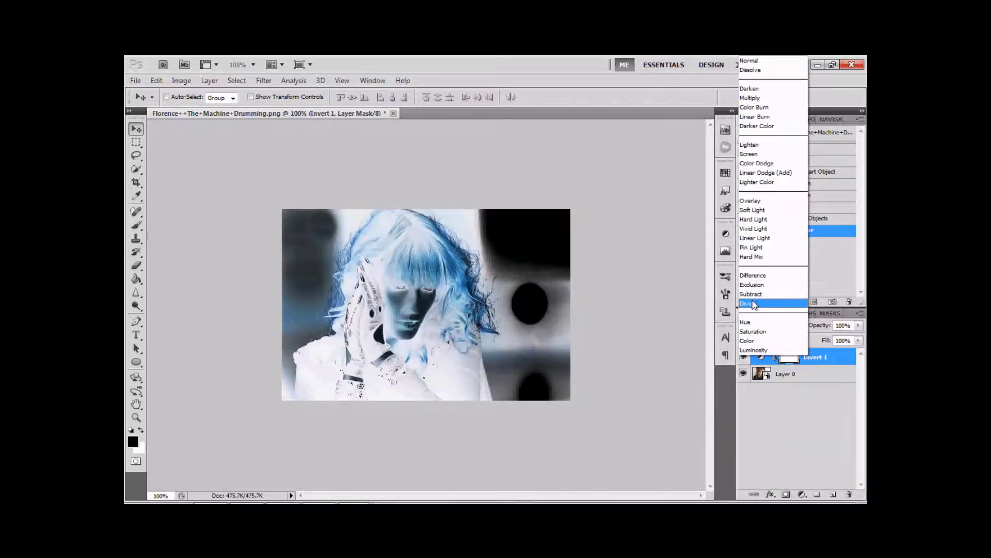
pyautogui.click(753, 304)
pyautogui.moveTo(859, 325); pyautogui.dragTo(830, 336)
pyautogui.click(774, 376)
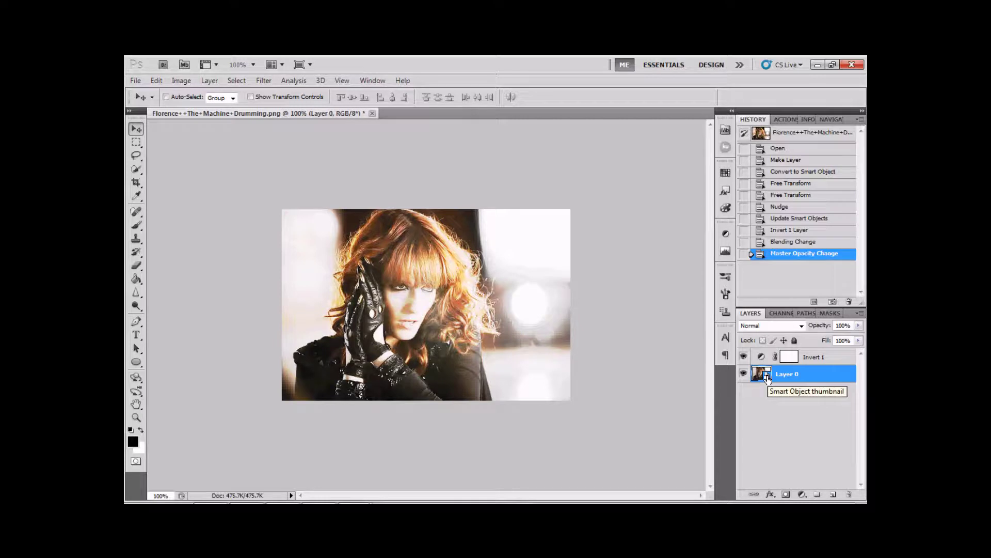
# Step: Hide Vibrance 1 and Gradient Map 1 inside the smart object, close to update, and toggle Invert 1
pyautogui.doubleClick(767, 378)
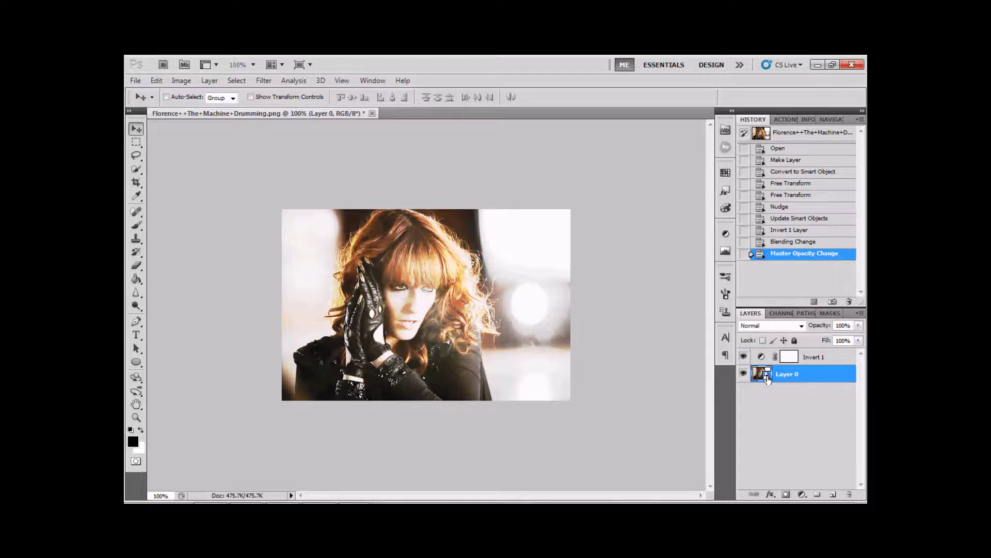
pyautogui.click(537, 264)
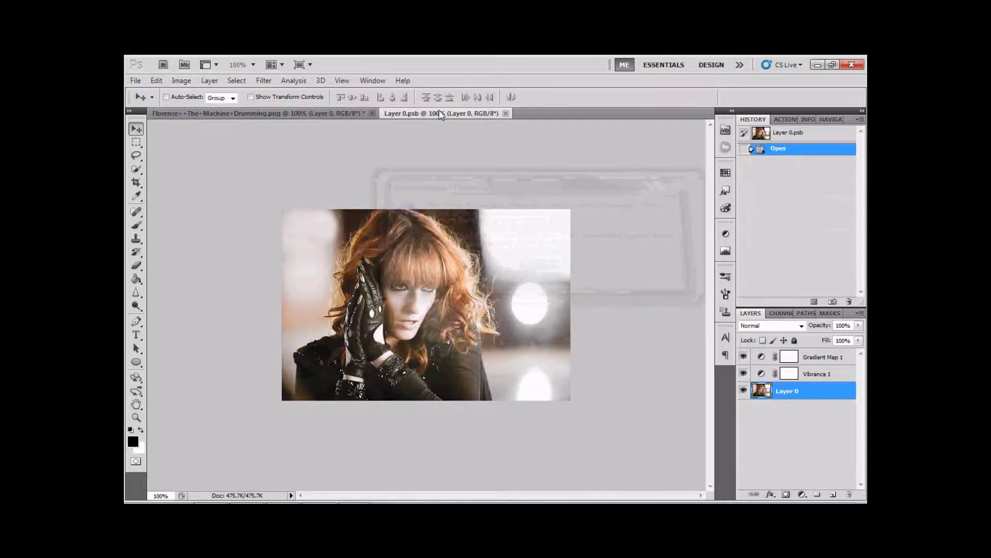
pyautogui.click(743, 373)
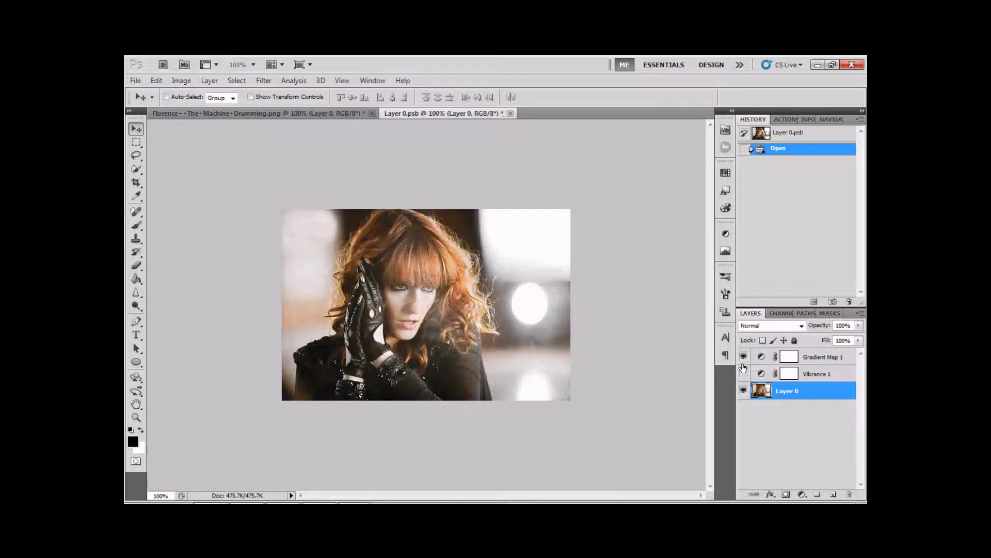
pyautogui.click(743, 356)
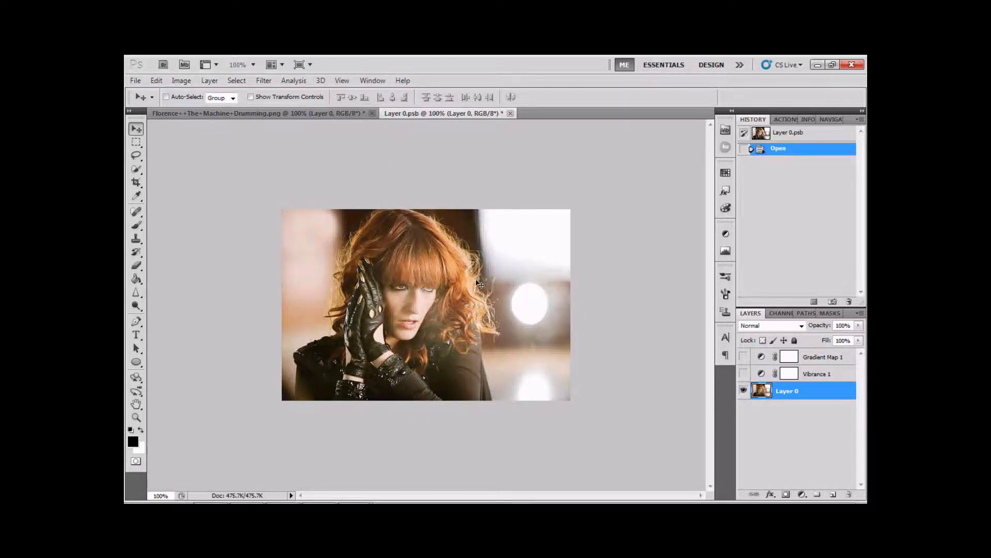
pyautogui.click(510, 114)
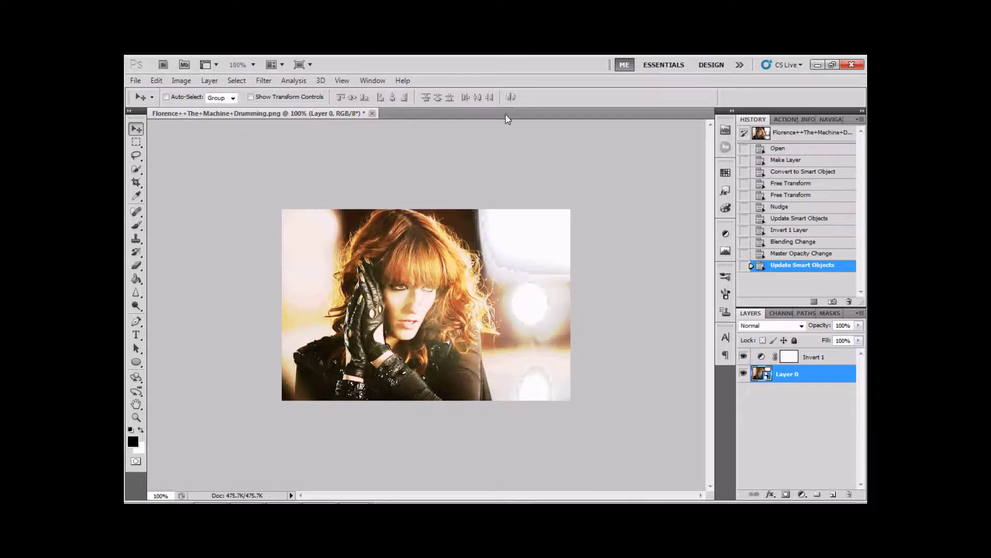
pyautogui.click(743, 357)
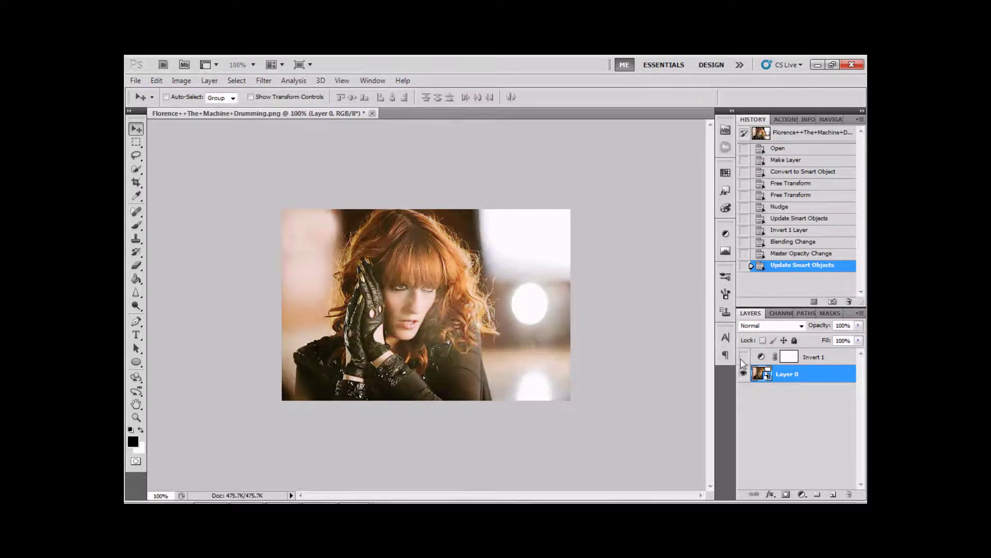
pyautogui.click(742, 358)
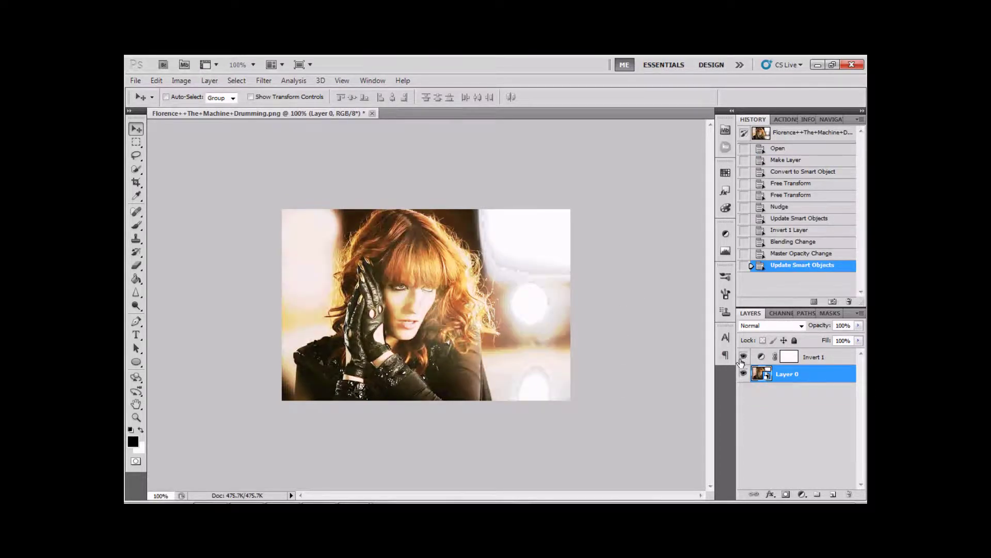
# Step: Reopen the smart object's contents and duplicate Layer 0
pyautogui.doubleClick(764, 374)
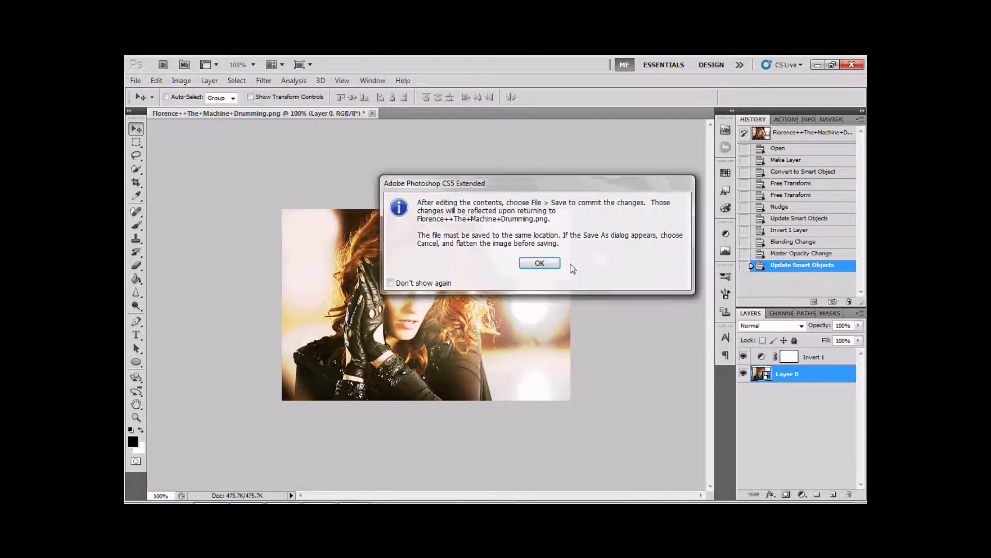
pyautogui.click(551, 264)
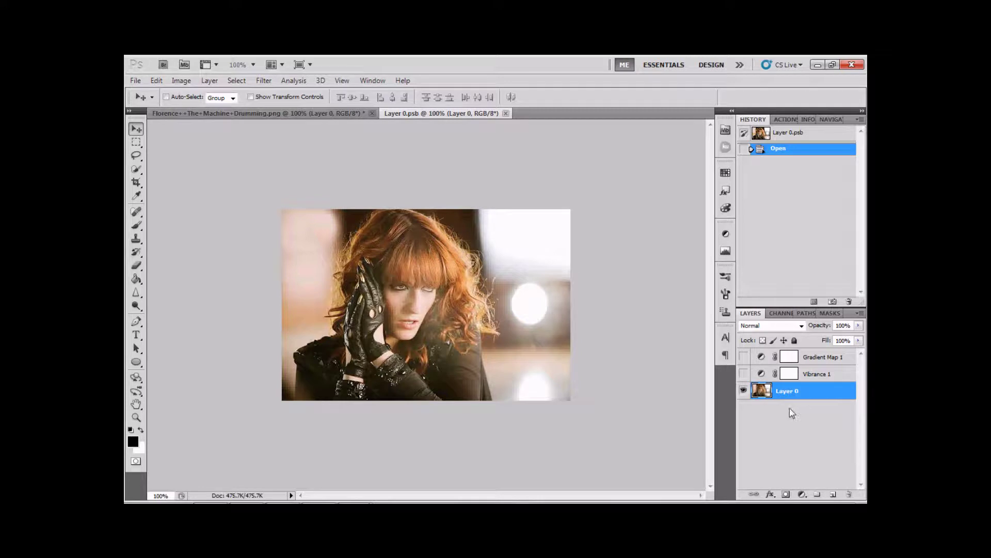
pyautogui.hotkey('ctrl', 'j')
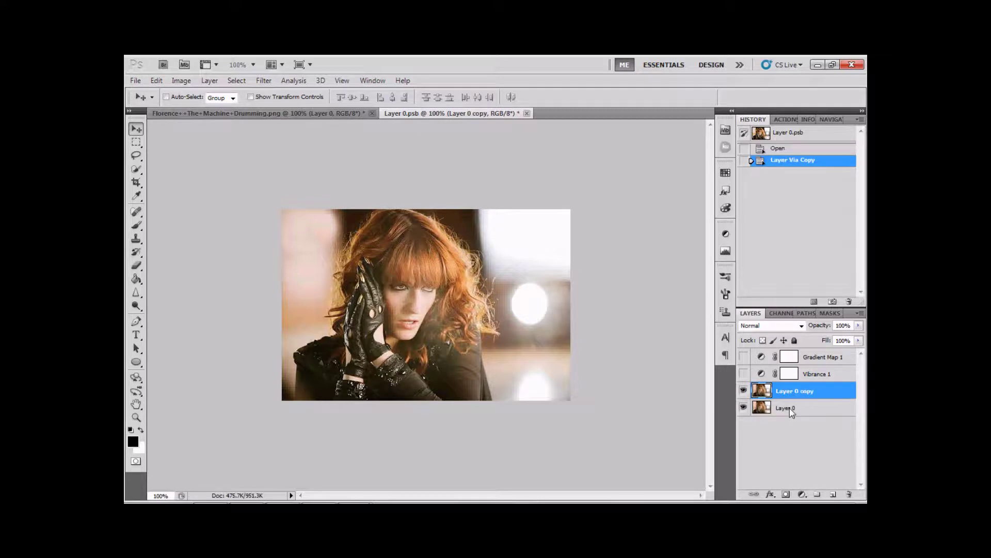
# Step: Sharpen the woman's face and lighten part of the portrait with the Dodge tool
pyautogui.click(136, 292)
pyautogui.moveTo(431, 289); pyautogui.dragTo(413, 295)
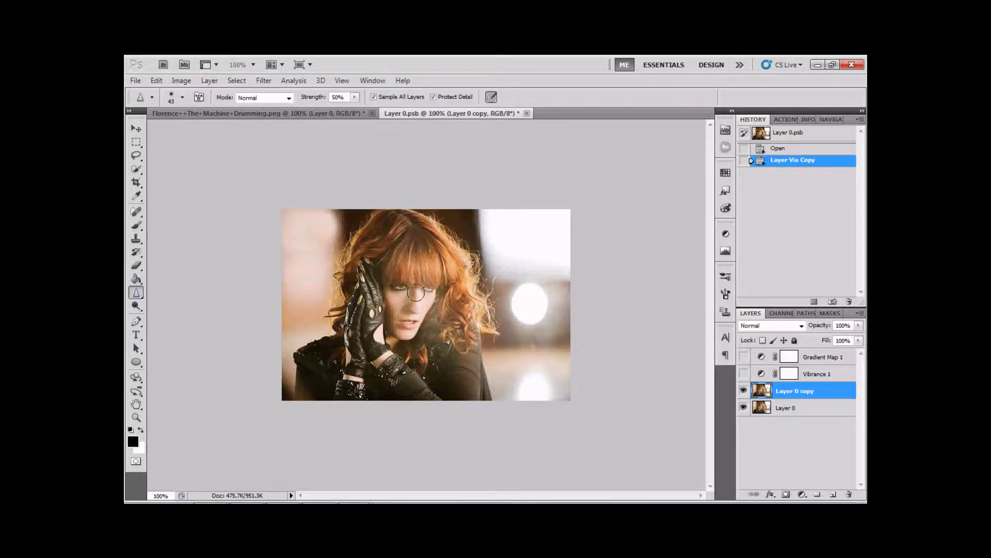
pyautogui.click(136, 306)
pyautogui.click(170, 300)
pyautogui.moveTo(442, 304); pyautogui.dragTo(441, 274)
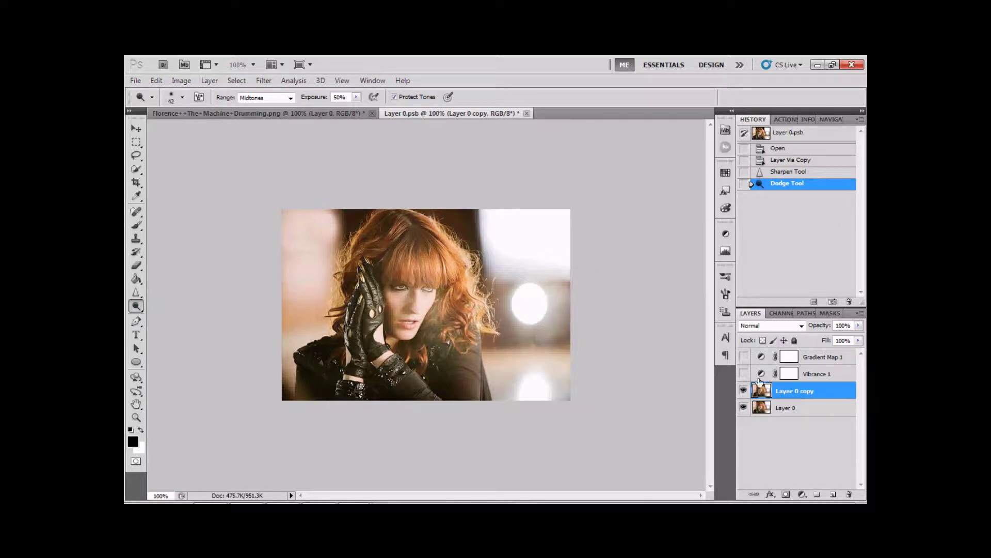
# Step: Compare the Layer 0 copy edits, save the contents, and hide Invert 1 in the Florence photo
pyautogui.click(745, 391)
pyautogui.click(745, 391)
pyautogui.hotkey('ctrl', 's')
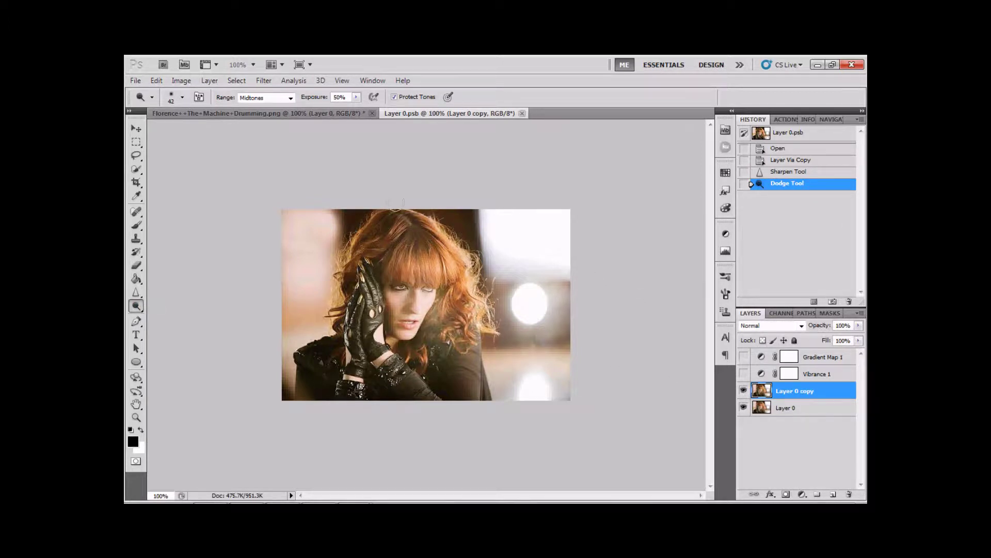
pyautogui.click(327, 113)
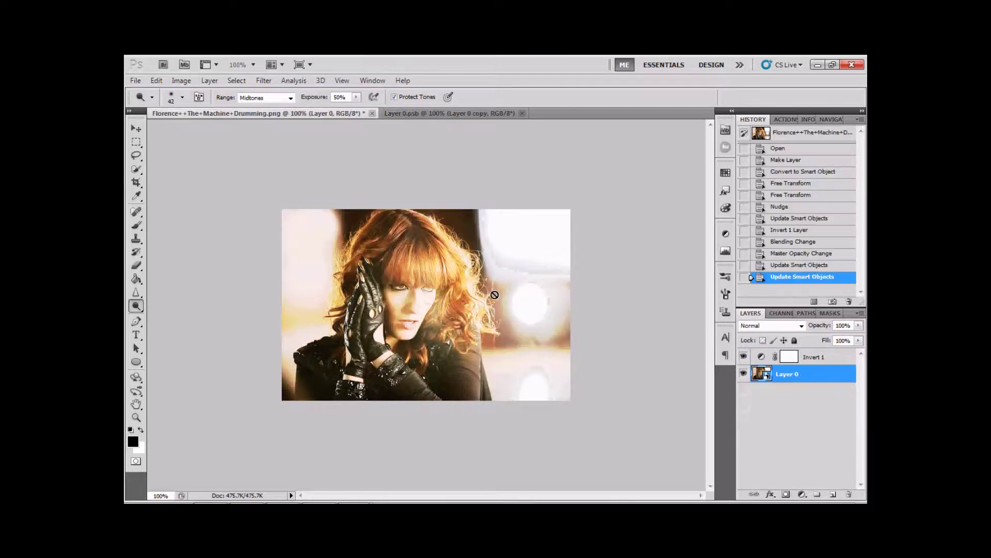
pyautogui.click(744, 356)
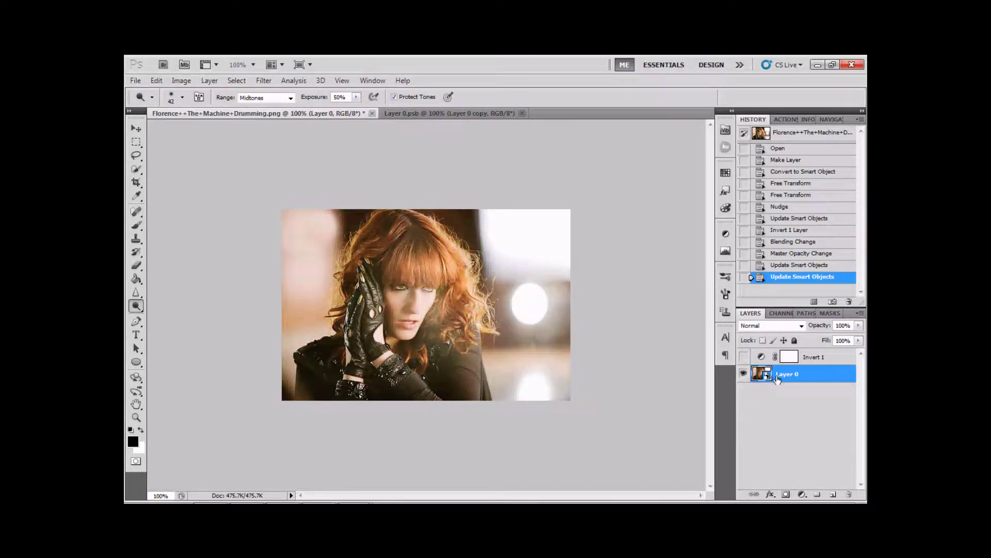
# Step: Check the Layer 0.psb contents document, then return to the Florence photo
pyautogui.click(417, 115)
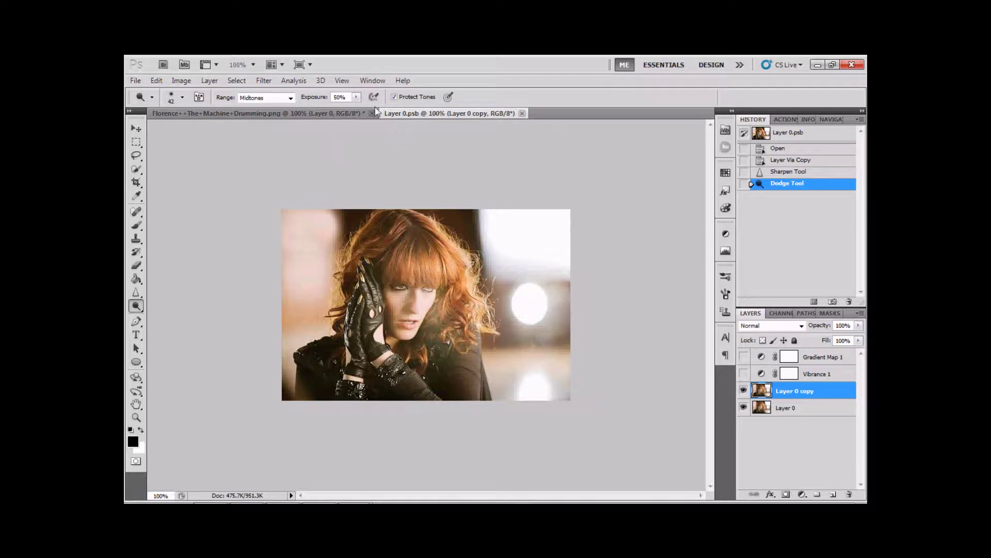
pyautogui.click(342, 117)
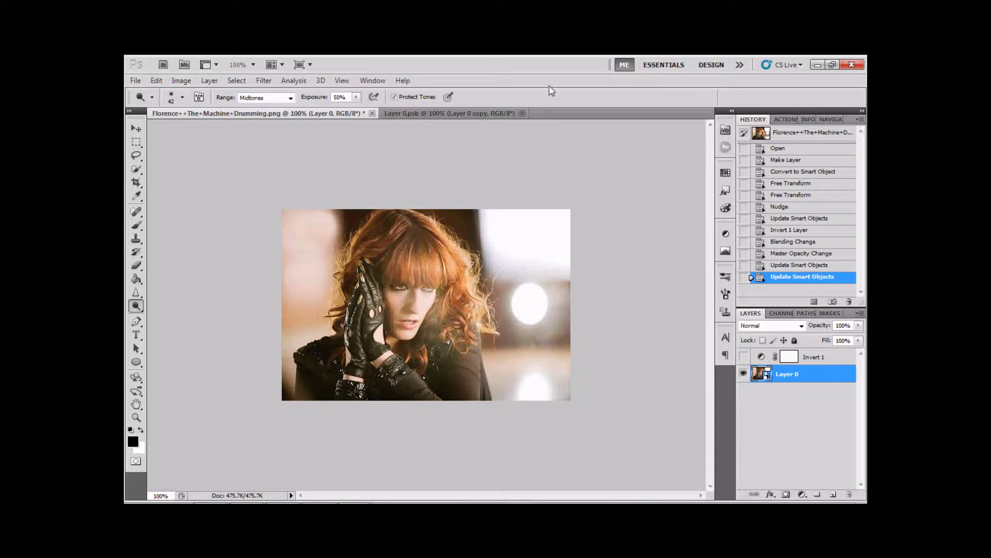
pyautogui.click(264, 80)
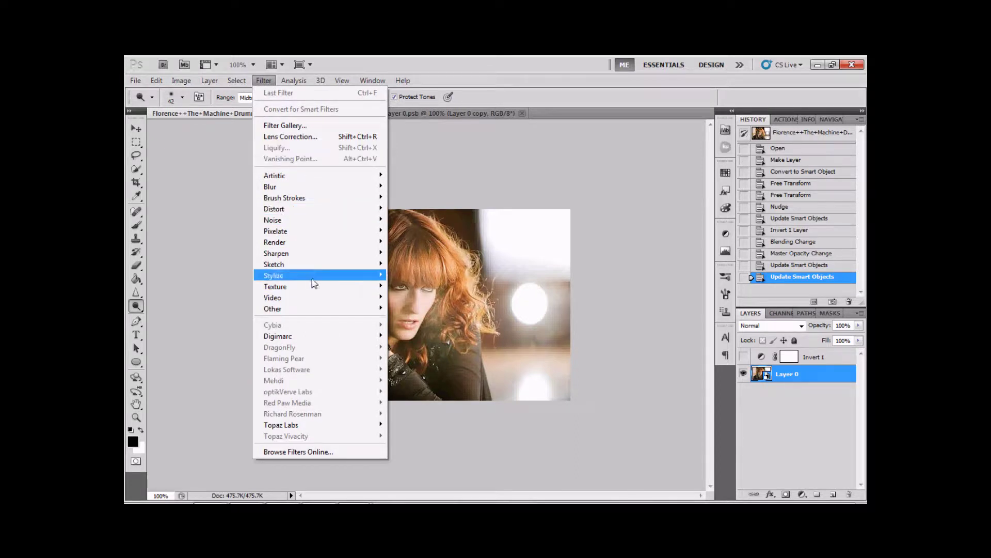
# Step: Apply Sharpen as a smart filter on Layer 0 and toggle it off and on to compare
pyautogui.moveTo(303, 267)
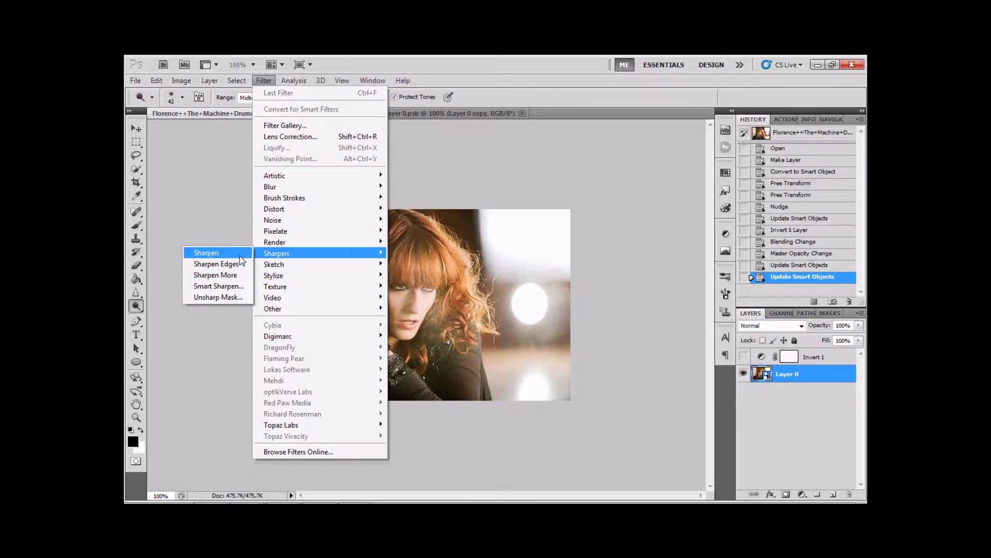
pyautogui.click(239, 255)
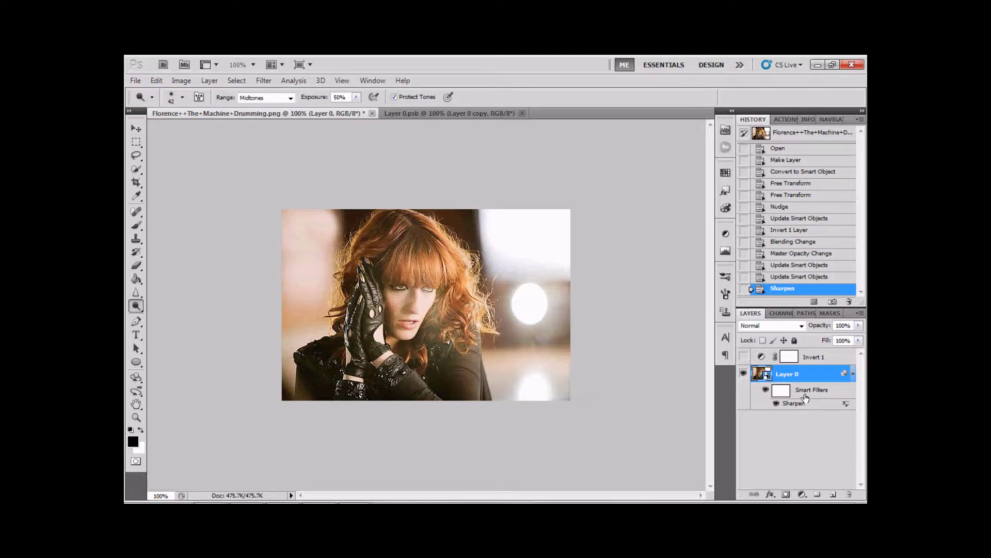
pyautogui.click(776, 404)
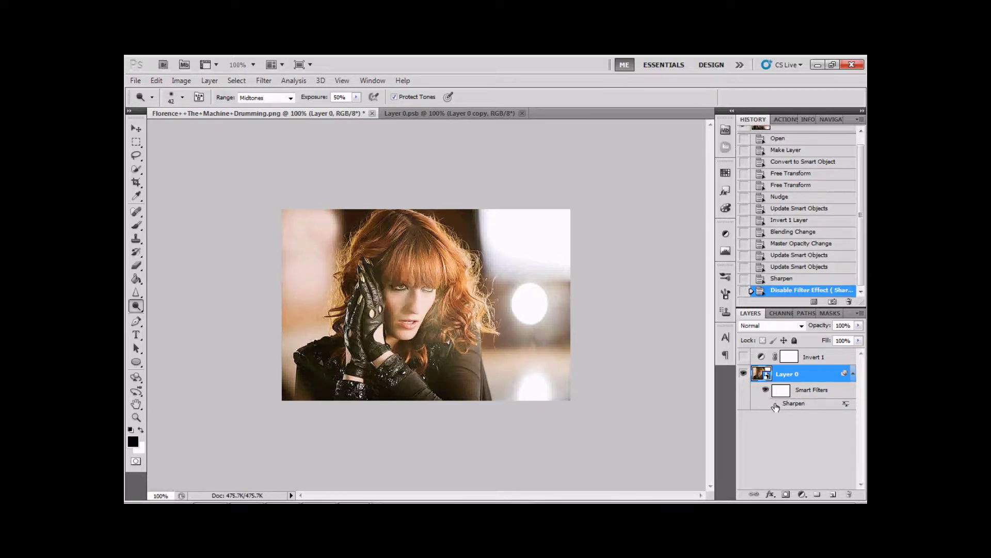
pyautogui.click(776, 404)
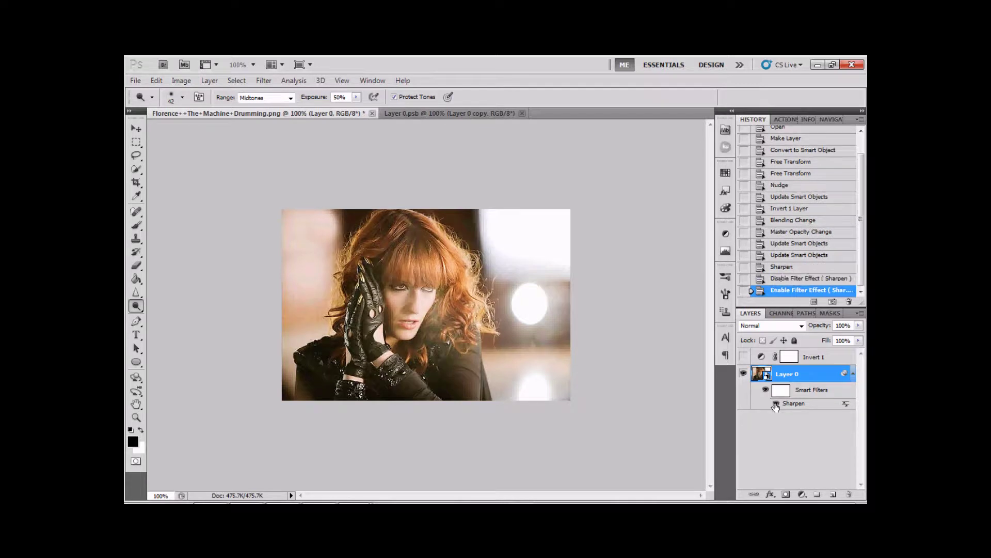
# Step: Add a Diffuse Glow smart filter with Graininess 2, Glow Amount 3 and Clear Amount 13
pyautogui.click(264, 80)
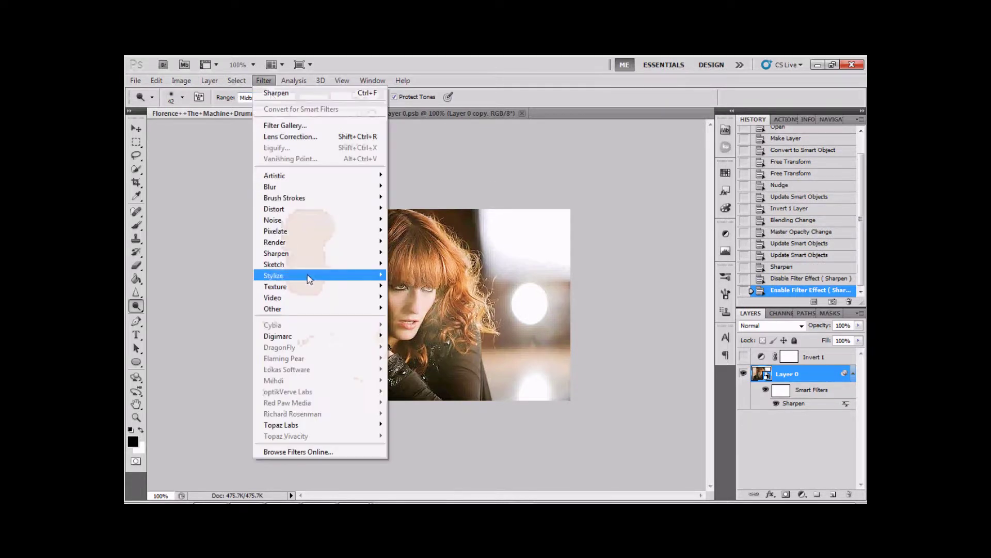
pyautogui.moveTo(279, 209)
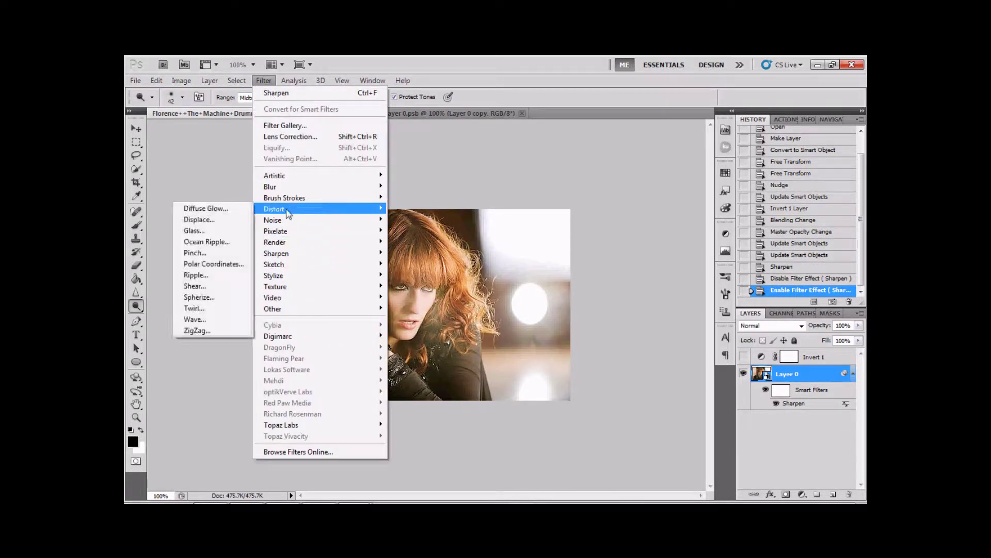
pyautogui.click(217, 208)
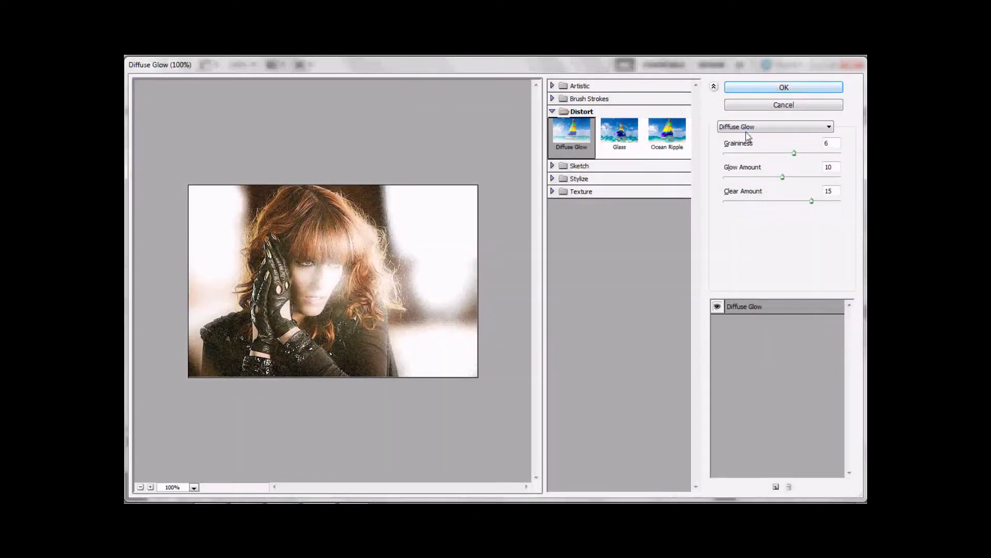
pyautogui.click(744, 154)
pyautogui.moveTo(782, 177); pyautogui.dragTo(744, 199)
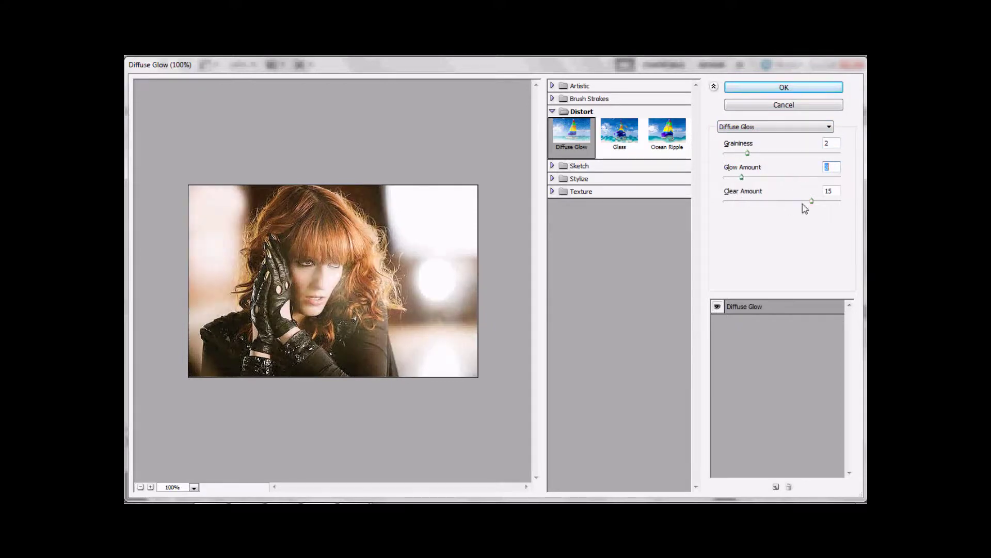
pyautogui.moveTo(812, 201)
pyautogui.mouseDown()
pyautogui.moveTo(774, 209)
pyautogui.moveTo(798, 209)
pyautogui.mouseUp()
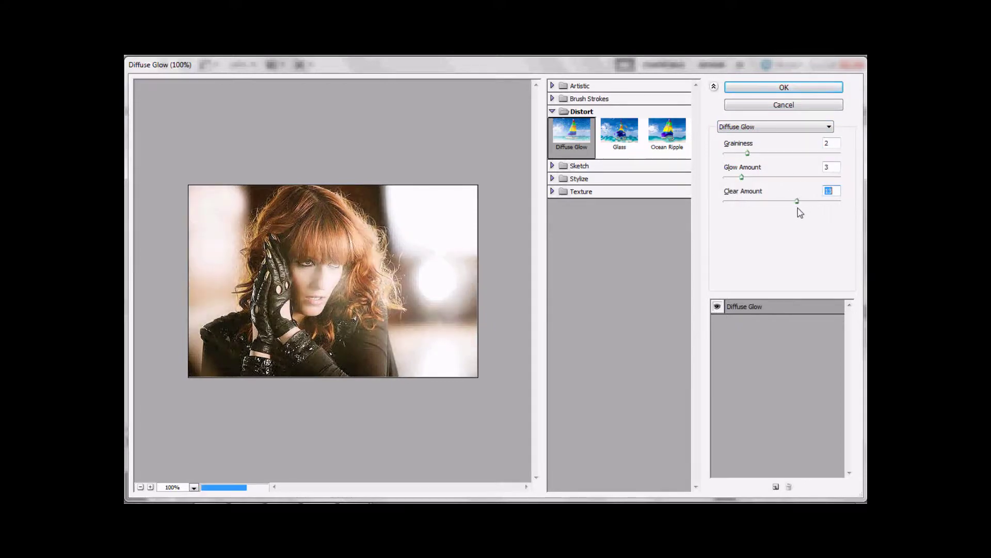
pyautogui.click(735, 87)
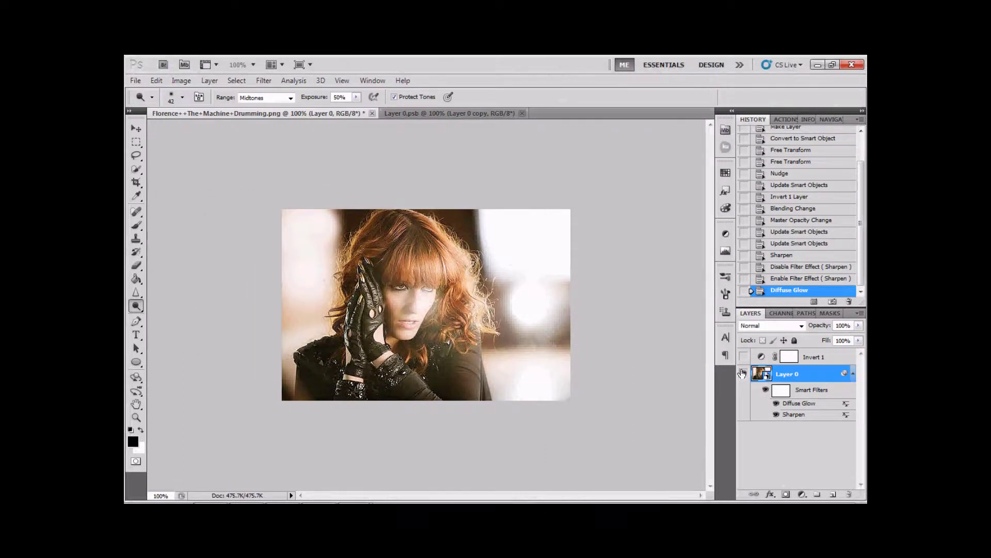
# Step: Blend the Diffuse Glow smart filter in Darken mode at 67% opacity
pyautogui.click(776, 406)
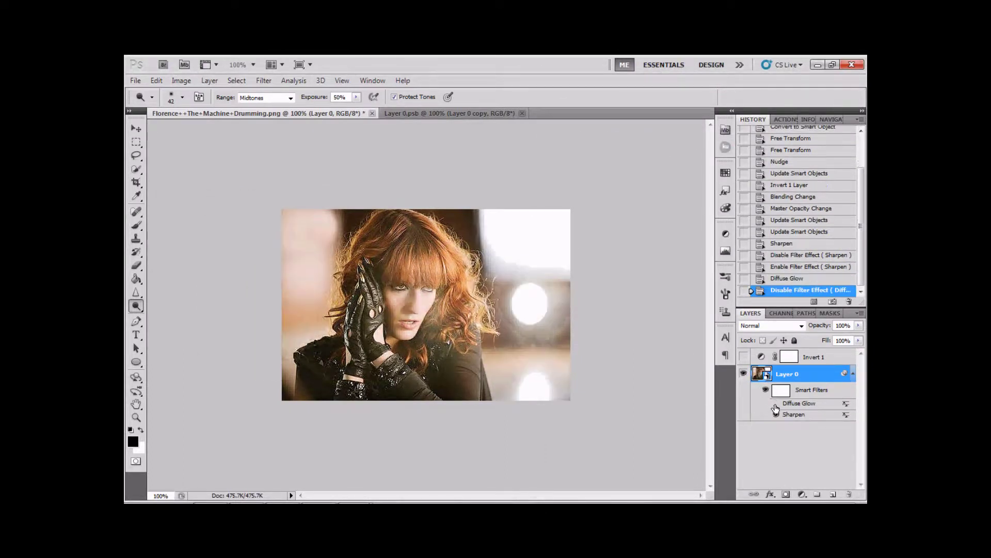
pyautogui.click(776, 406)
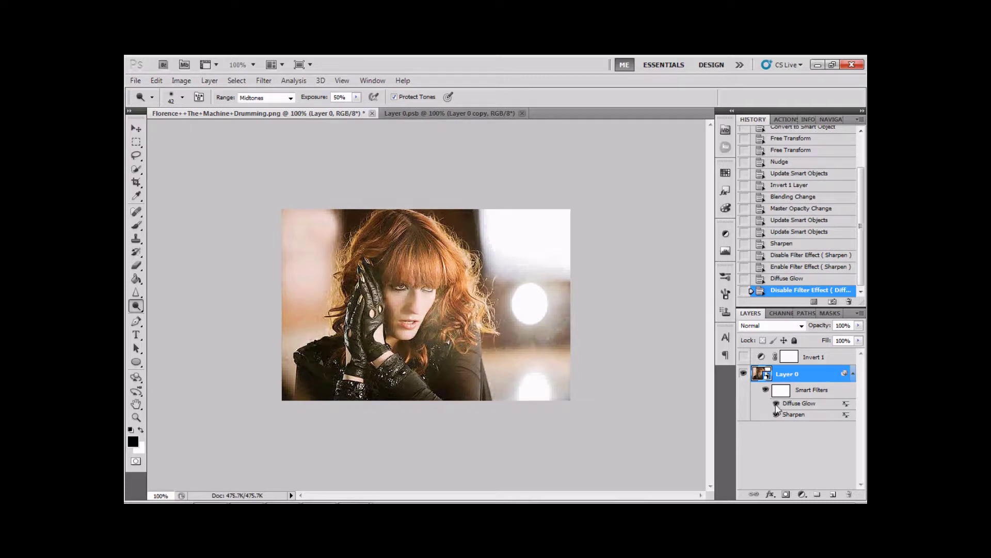
pyautogui.doubleClick(845, 406)
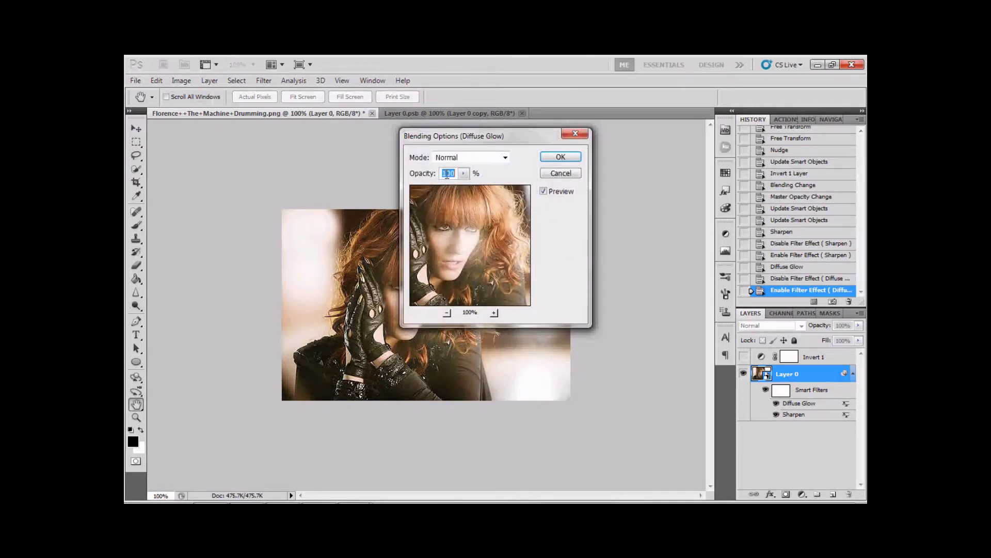
pyautogui.click(462, 158)
pyautogui.click(459, 198)
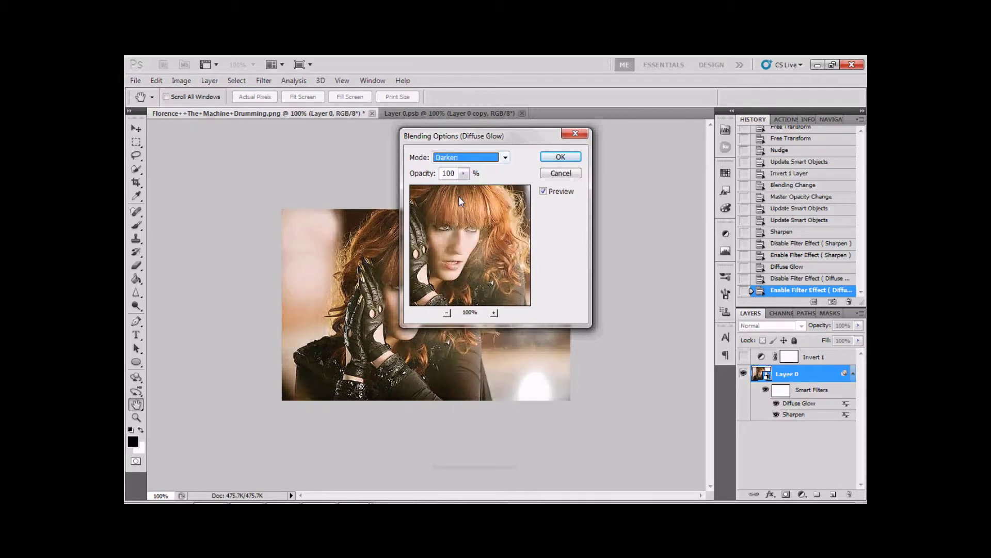
pyautogui.moveTo(463, 174); pyautogui.dragTo(449, 189)
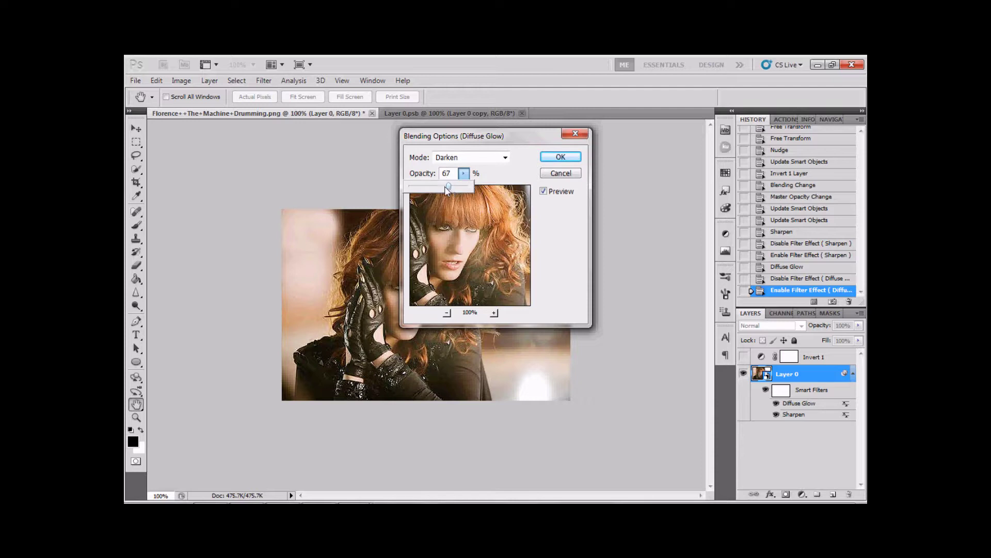
pyautogui.click(560, 157)
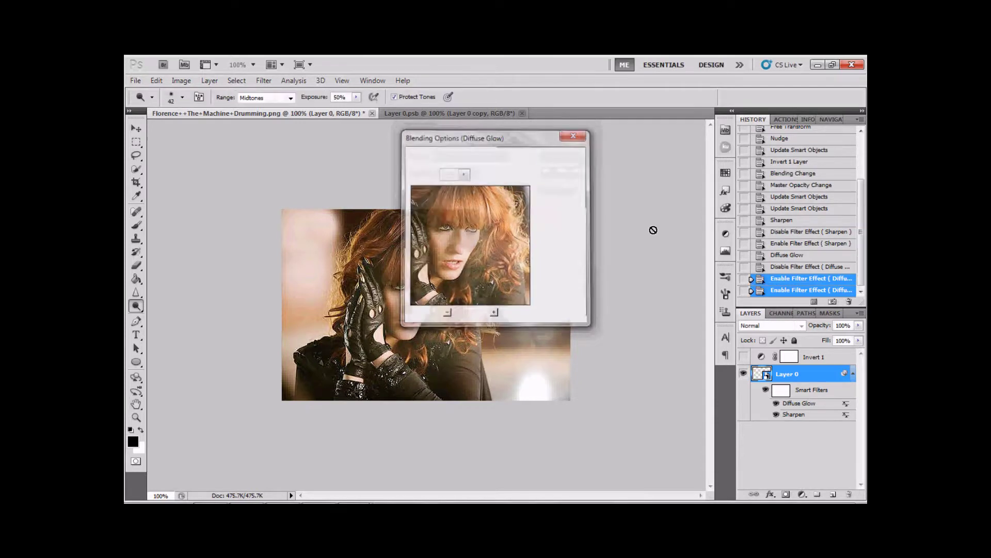
# Step: Reopen the glow's blending options without changes, then hide both Sharpen and Diffuse Glow effects
pyautogui.doubleClick(844, 403)
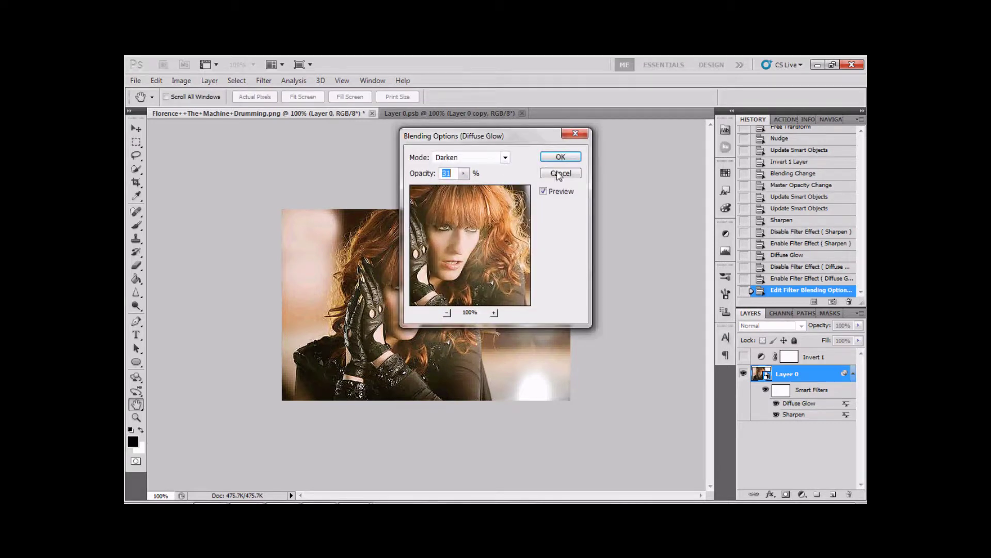
pyautogui.click(558, 174)
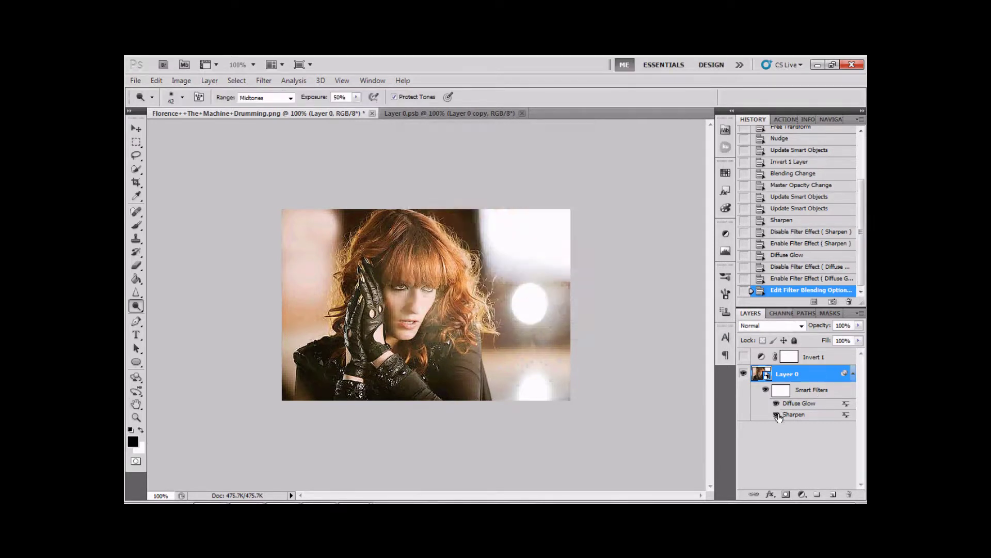
pyautogui.moveTo(776, 415); pyautogui.dragTo(778, 405)
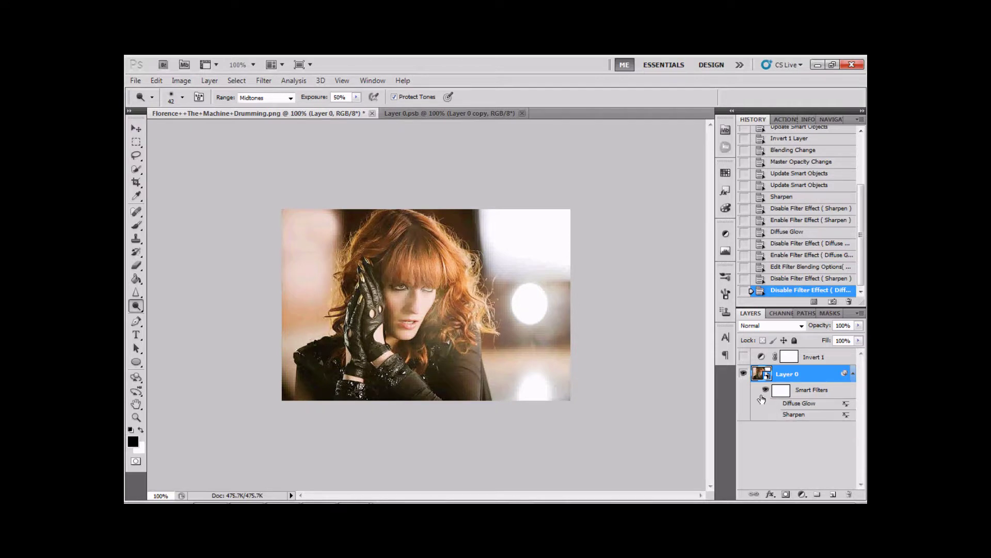
# Step: Toggle all smart filters off and on to compare, leaving both enabled, then view Layer 0.psb
pyautogui.click(767, 394)
pyautogui.click(766, 393)
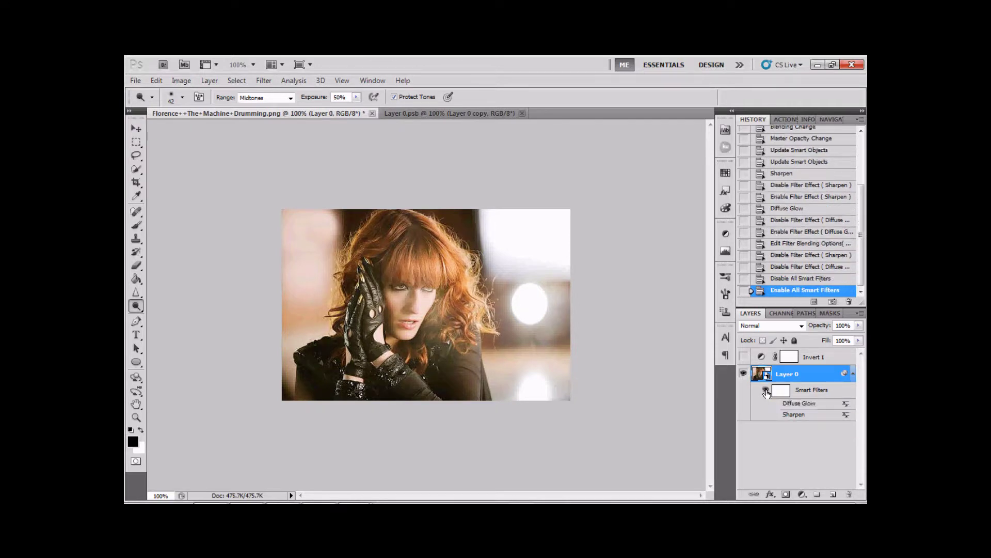
pyautogui.click(766, 393)
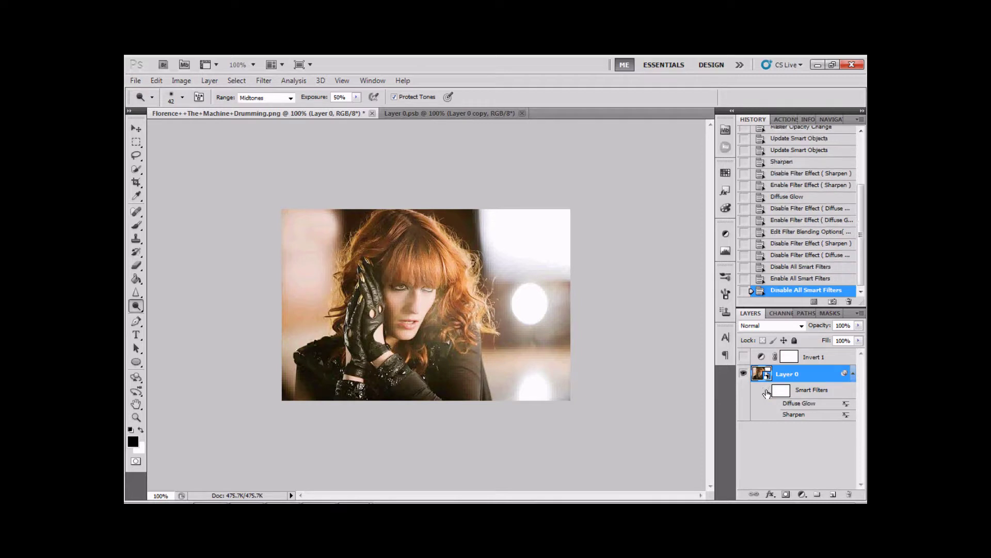
pyautogui.click(767, 393)
pyautogui.moveTo(776, 403); pyautogui.dragTo(776, 414)
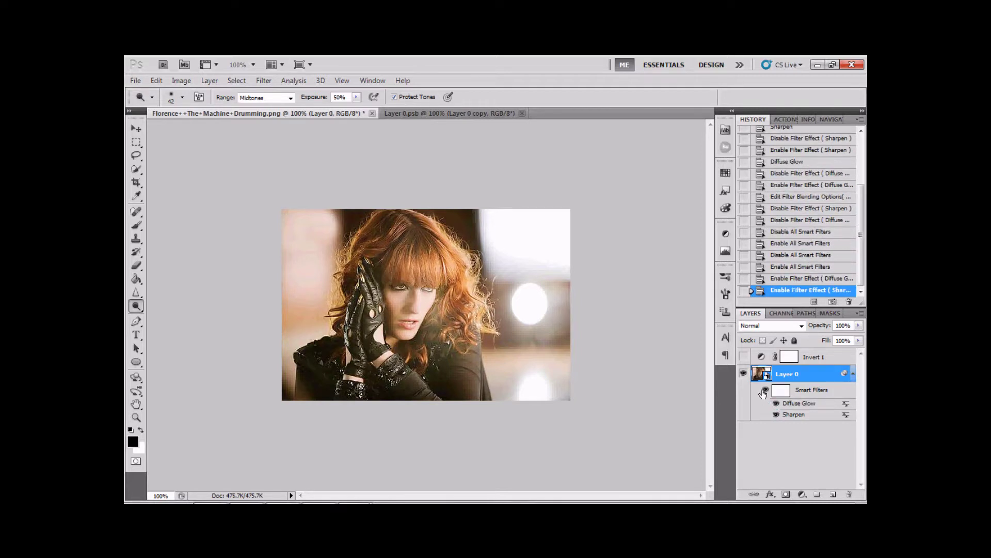
pyautogui.click(765, 392)
pyautogui.click(766, 392)
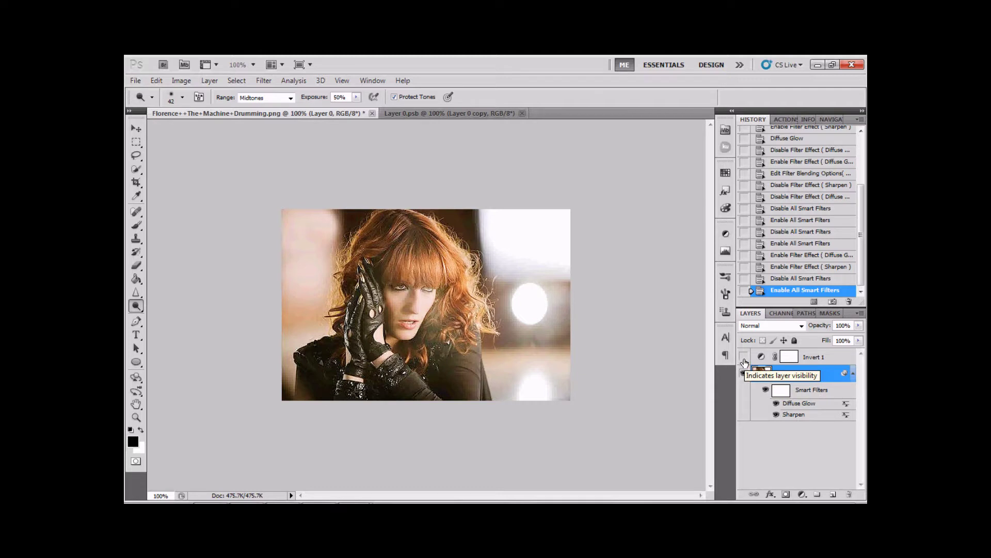
pyautogui.click(477, 115)
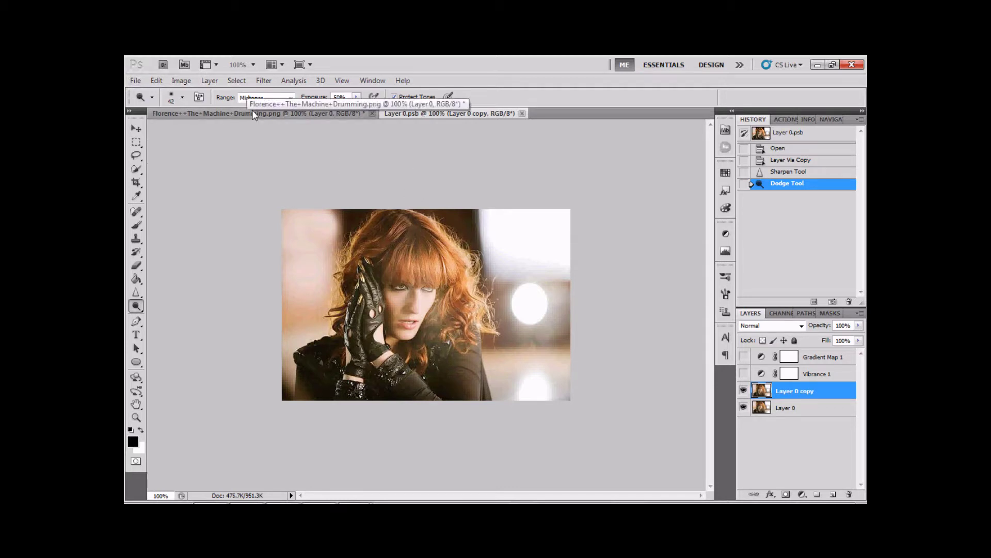
# Step: Browse the File menu's saving options, then return to the Florence image document
pyautogui.click(134, 81)
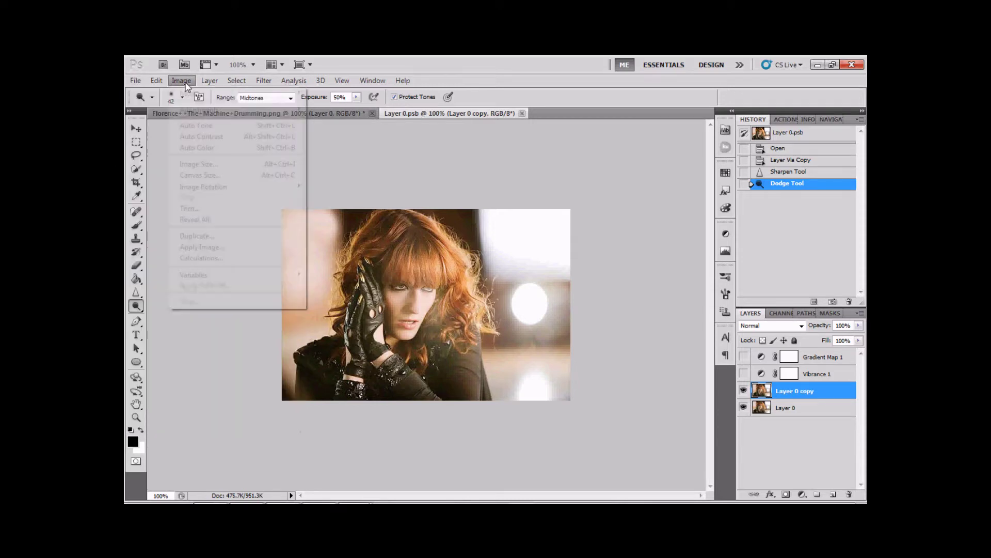
pyautogui.moveTo(206, 83)
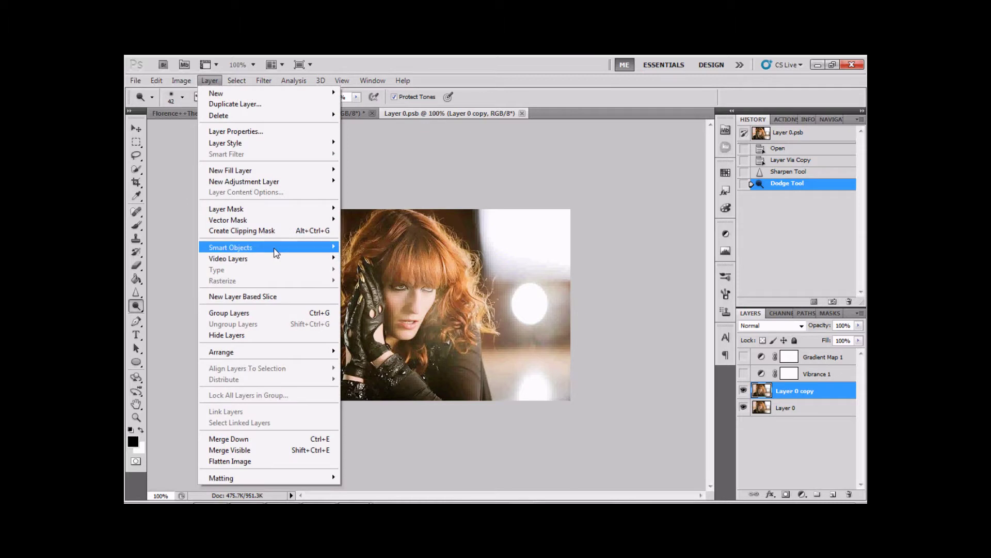
pyautogui.moveTo(331, 247)
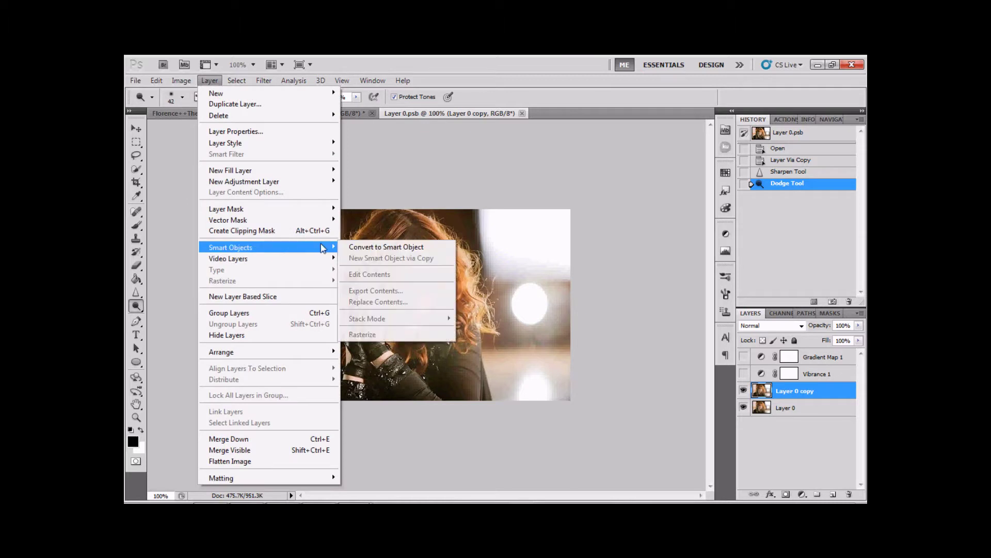
pyautogui.click(355, 113)
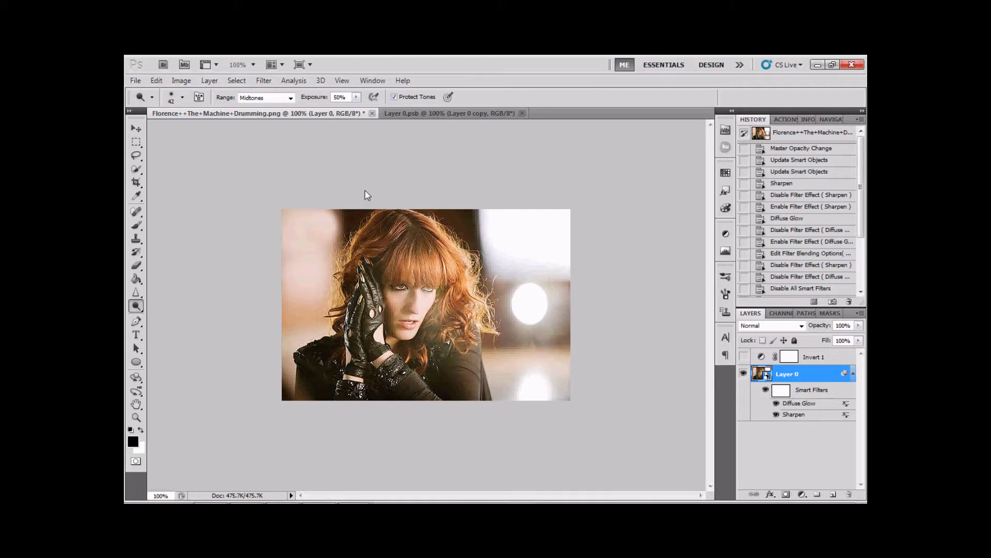
# Step: Start Export Contents from Layer > Smart Objects, cancel the save, and close the menu unchanged
pyautogui.click(210, 81)
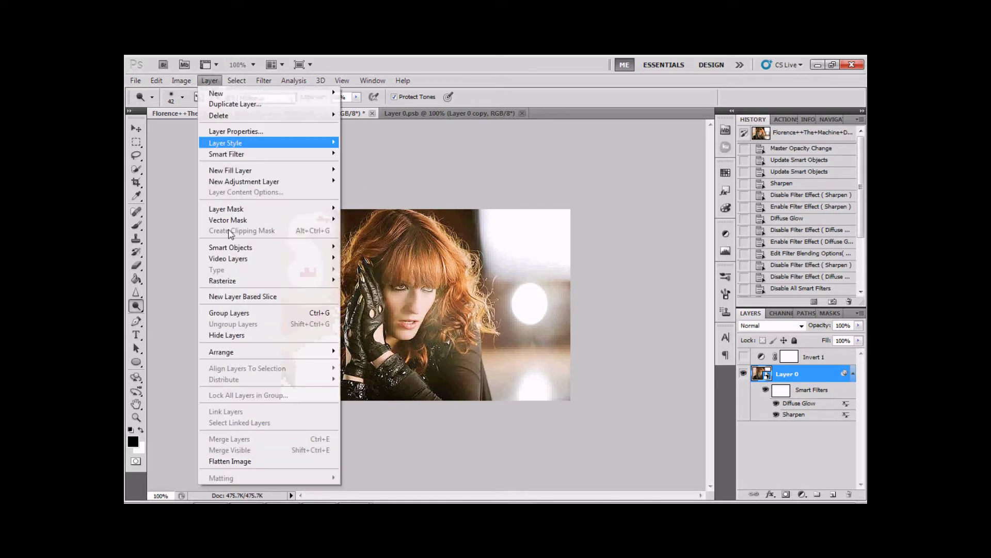
pyautogui.moveTo(242, 252)
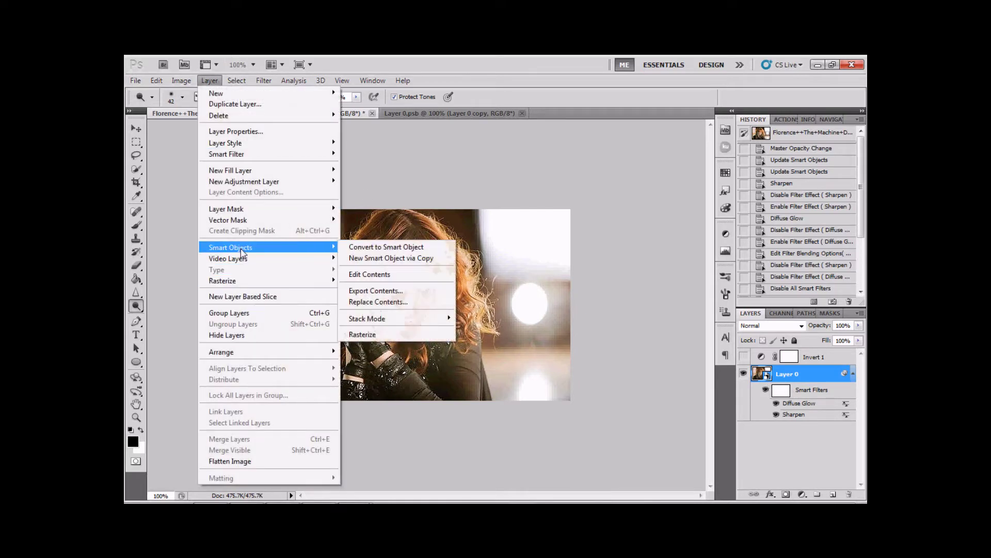
pyautogui.click(392, 292)
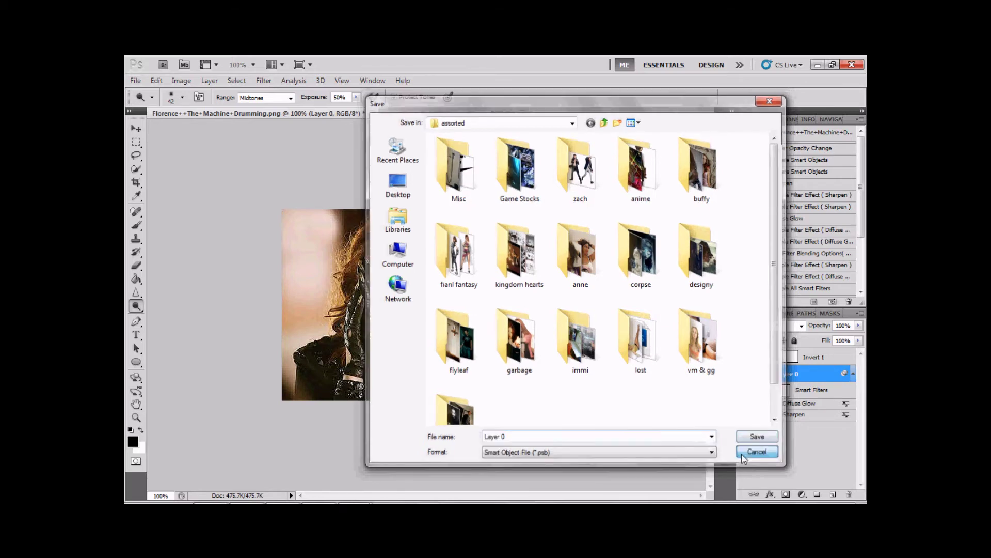
pyautogui.click(745, 456)
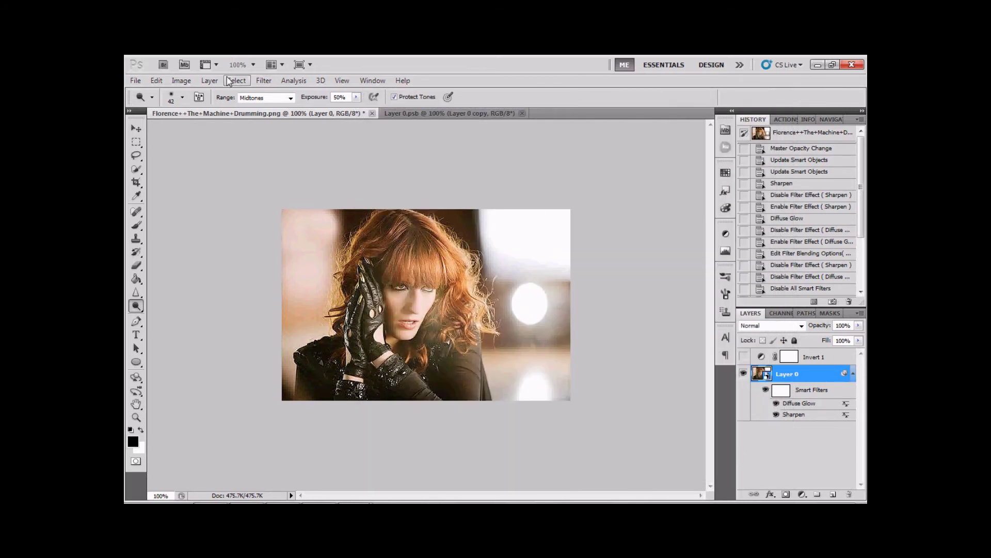
pyautogui.click(209, 81)
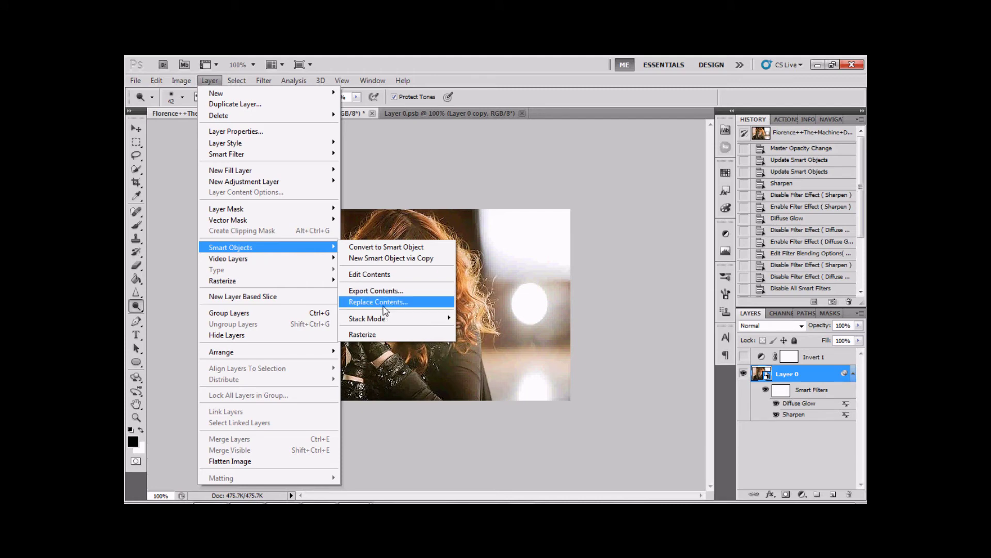
pyautogui.click(448, 190)
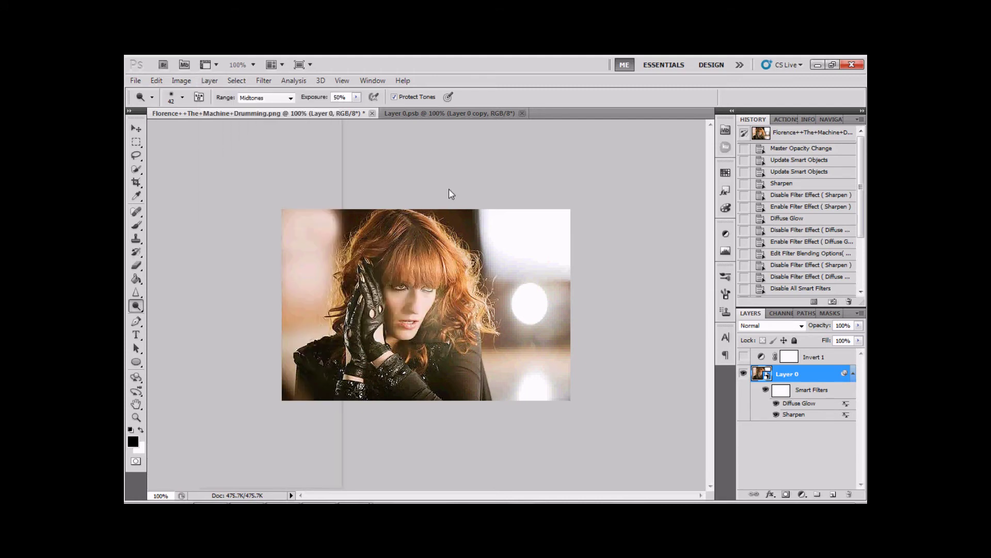